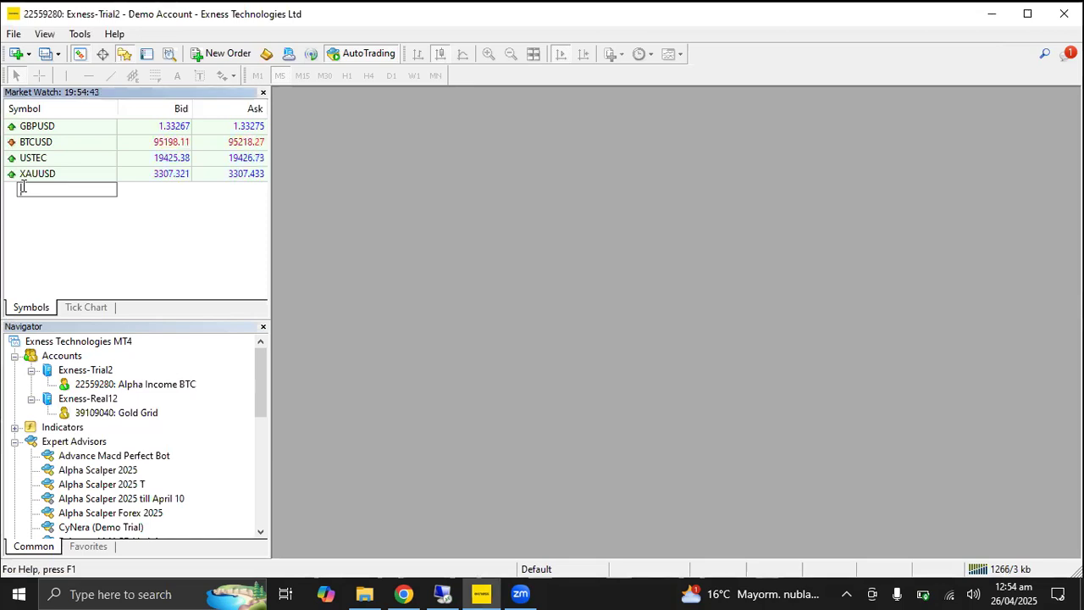
Add the EURGBP symbol to the Market Watch list.
type("EUR")
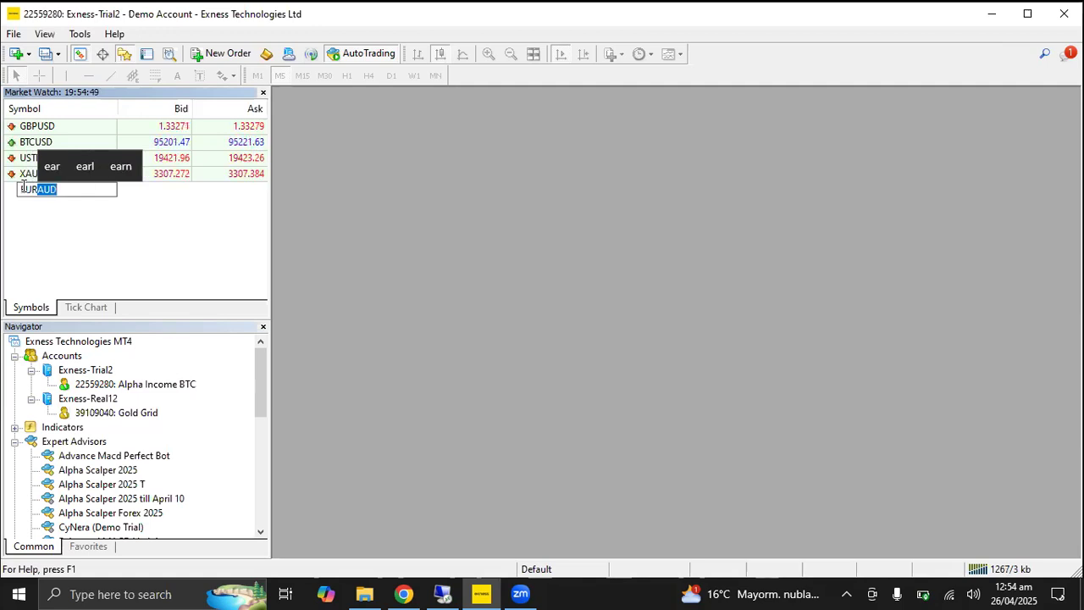
type("P")
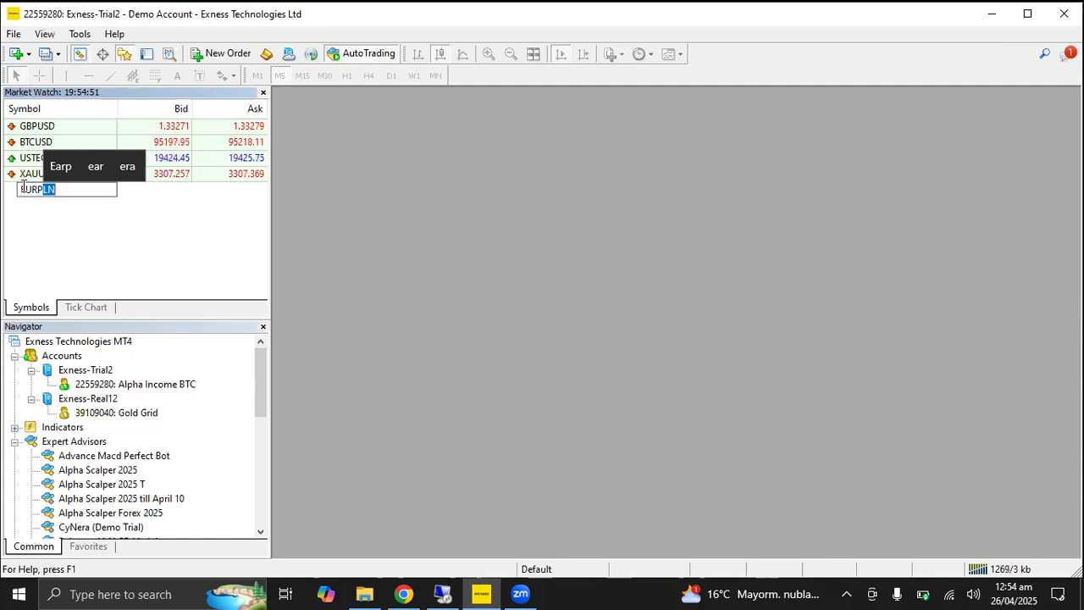
key("BackSpace")
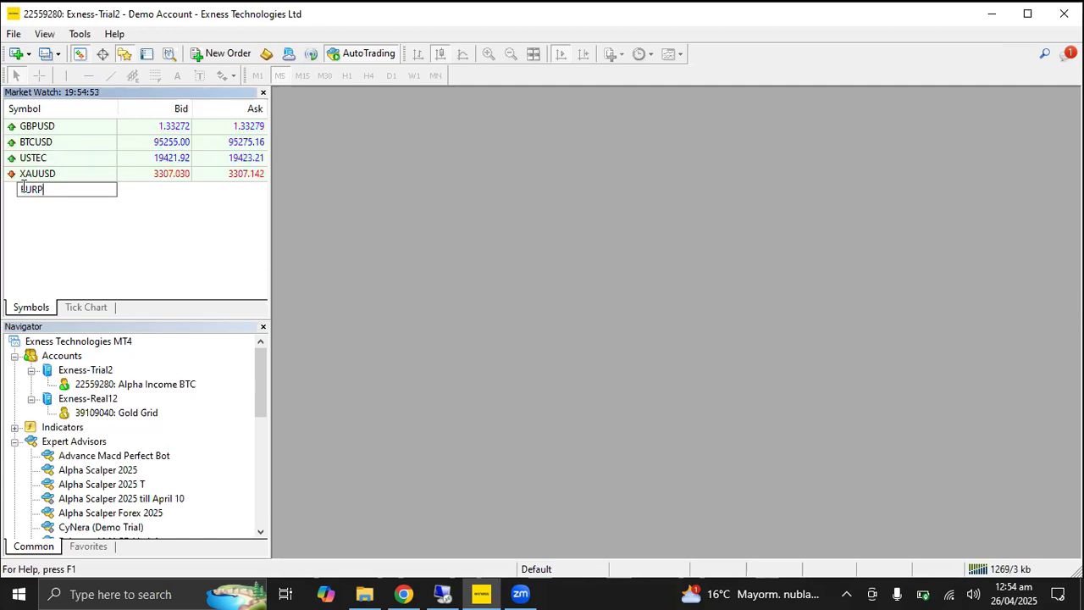
key("BackSpace")
type("GBP")
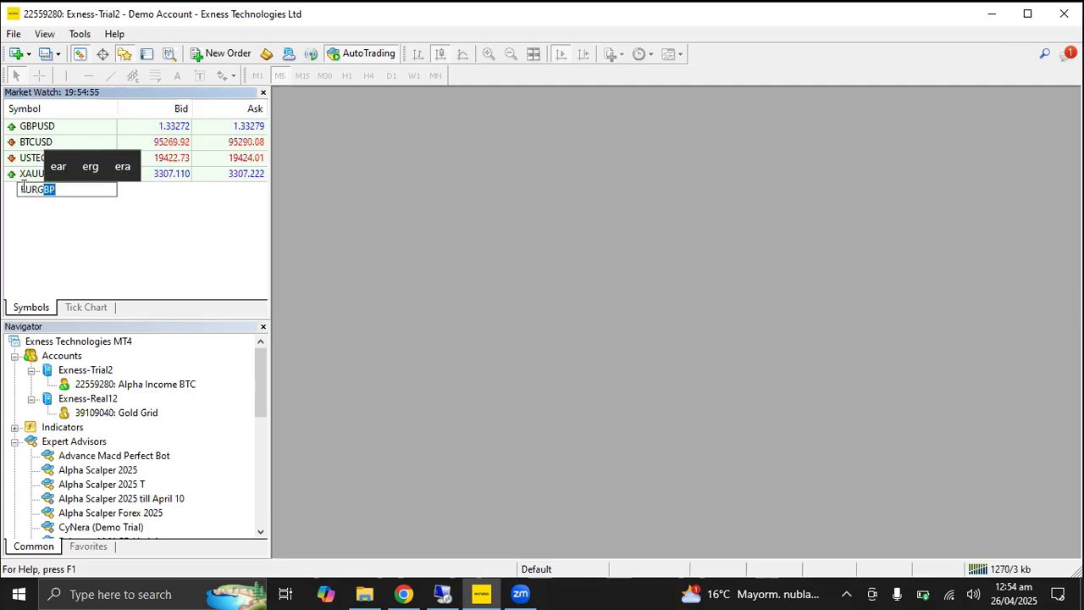
key("Return")
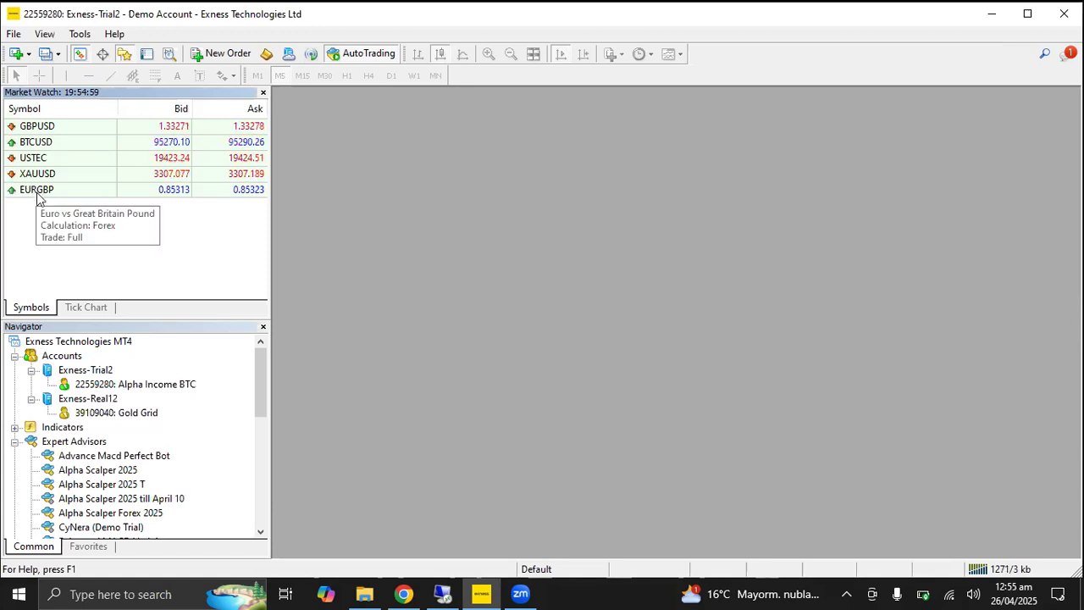
Open a EURGBP chart, maximize it and apply the Black template.
left_click_drag(430, 278, 432, 281)
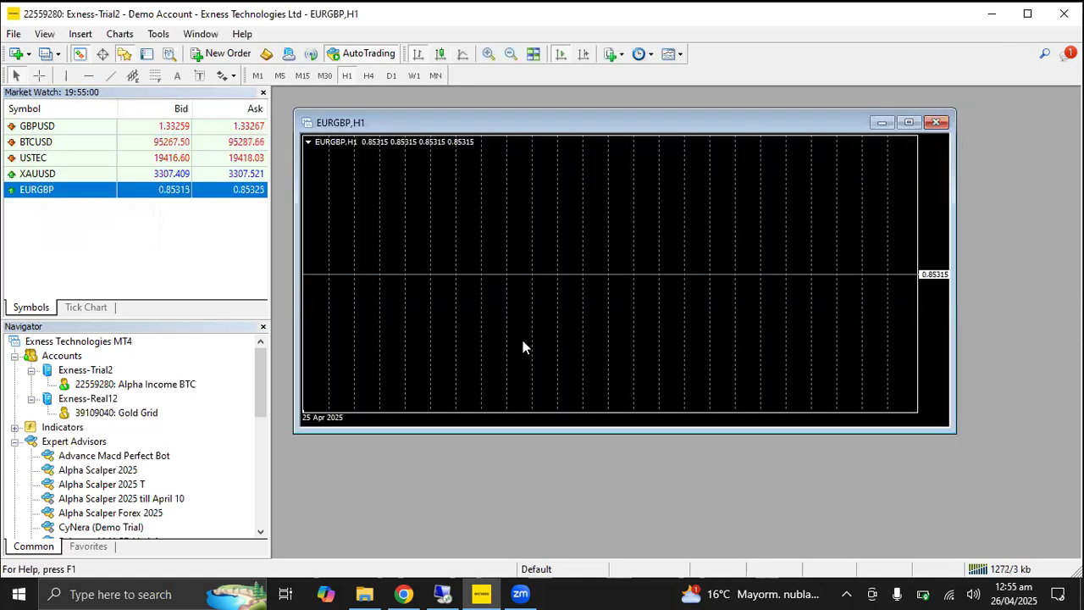
left_click(909, 122)
right_click(570, 234)
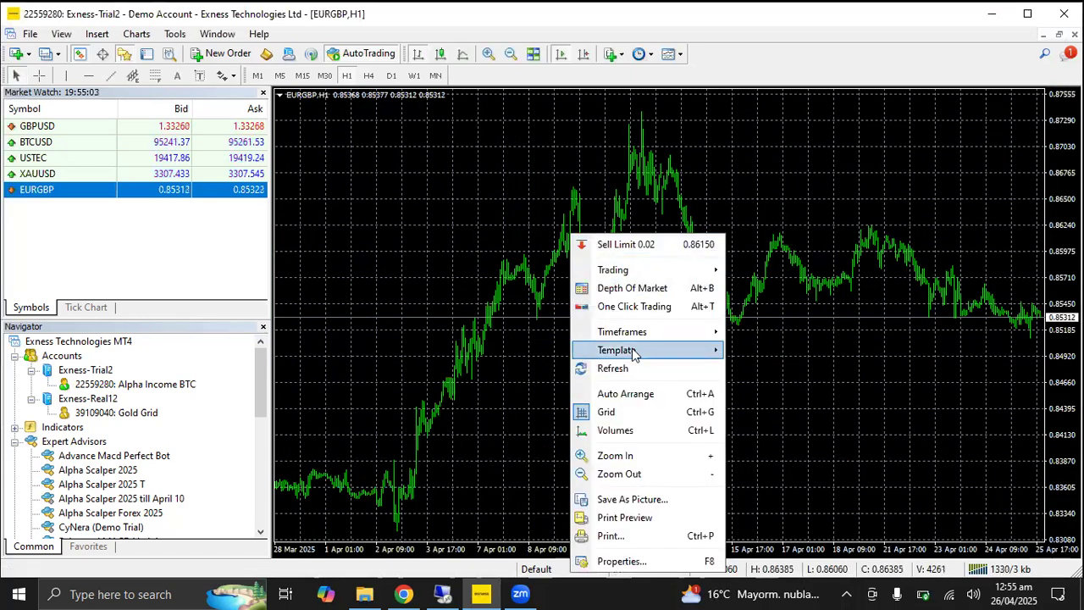
mouse_move(634, 354)
left_click(763, 429)
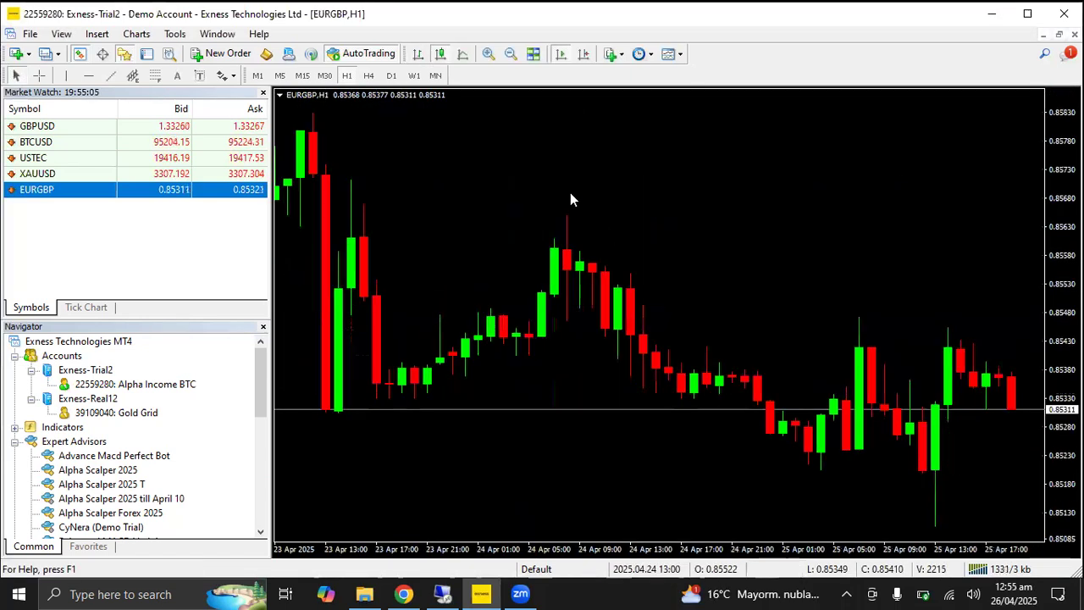
Examine EURGBP's price history on the daily, weekly and monthly timeframes, ending with a zoomed-out monthly chart.
left_click(391, 75)
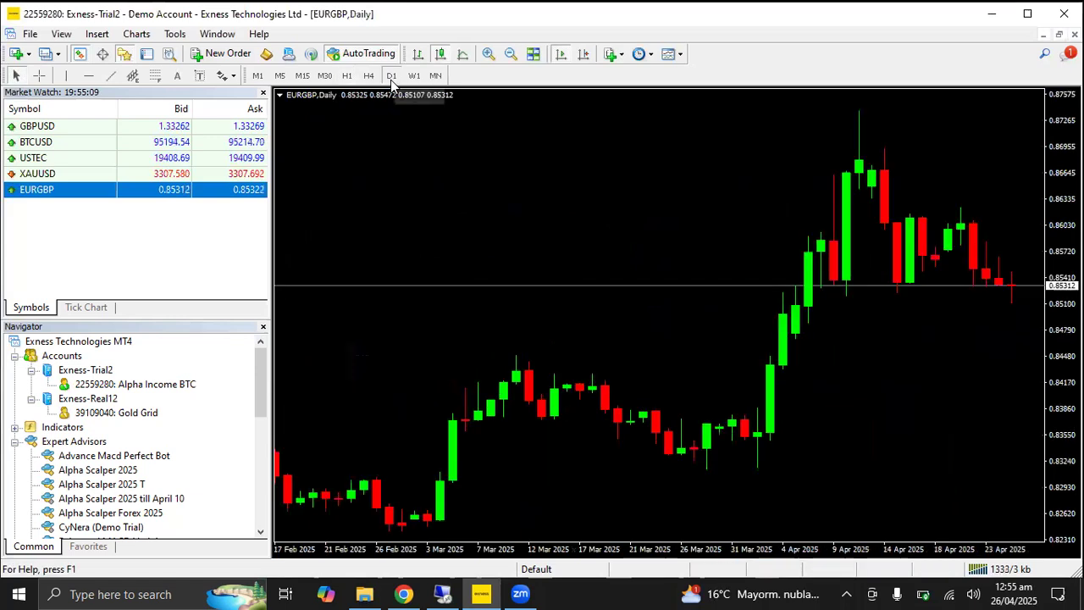
left_click(413, 75)
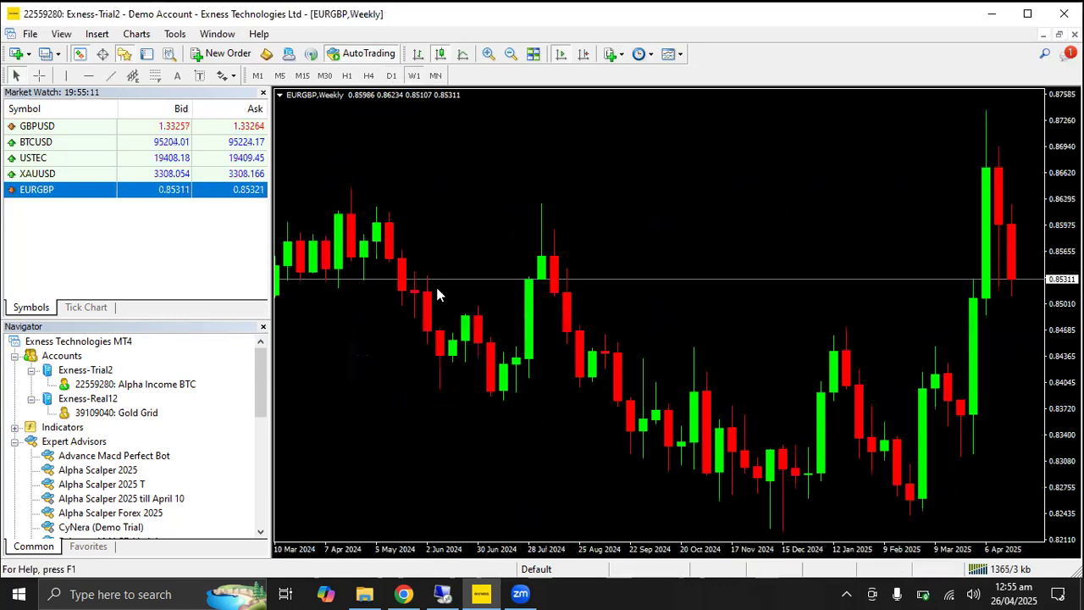
scroll(748, 319, "up", 3)
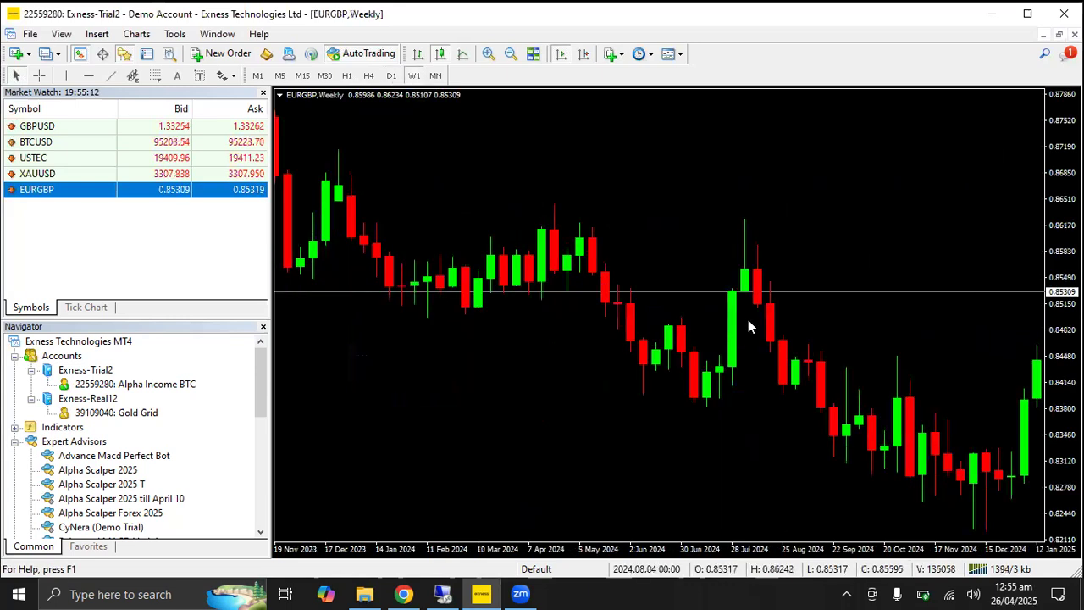
left_click(435, 77)
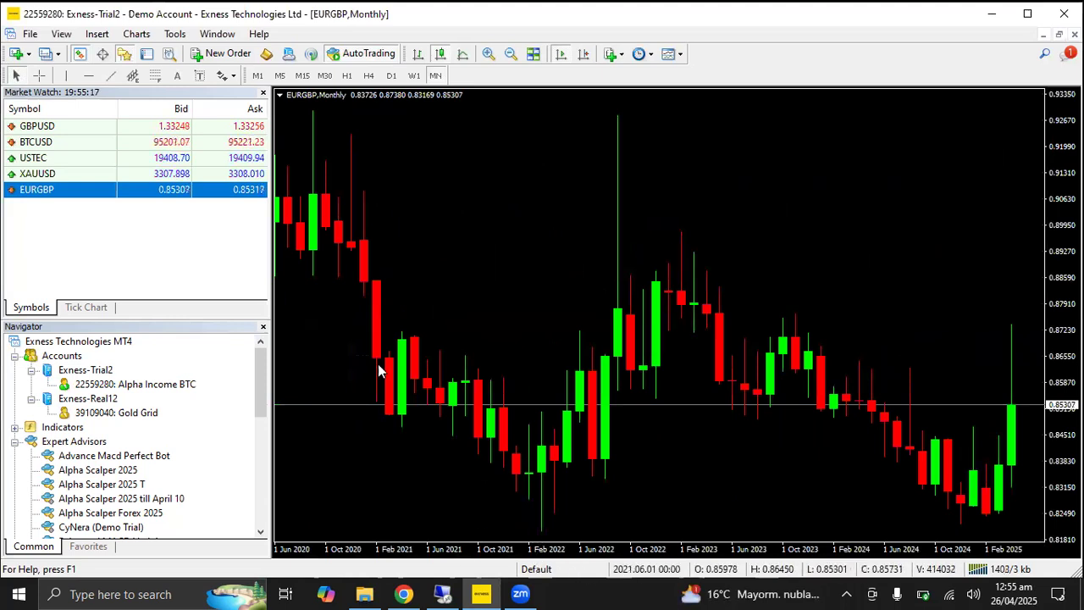
scroll(383, 315, "up", 4)
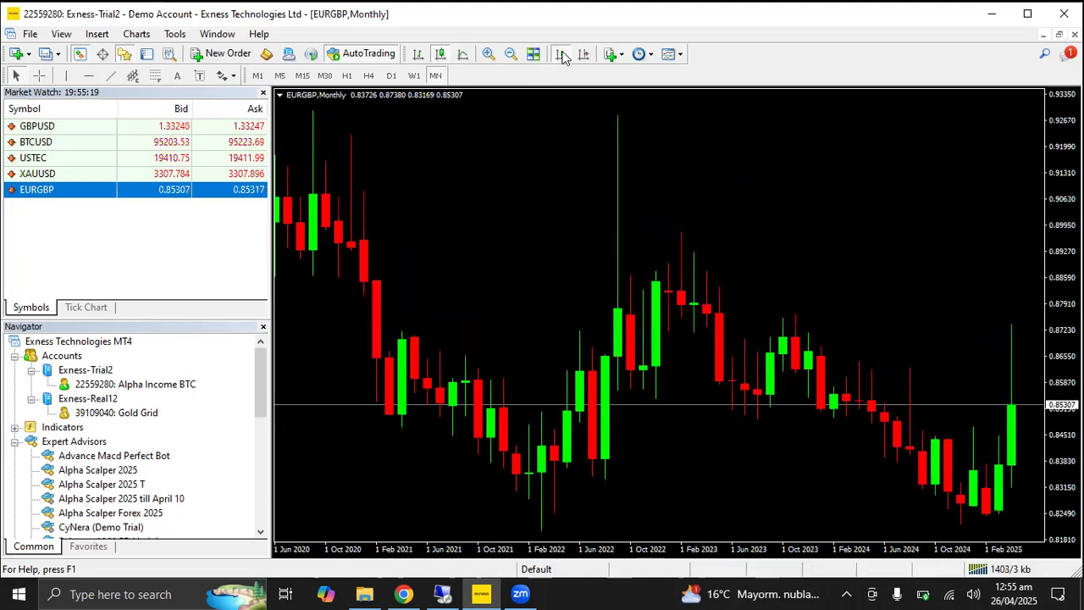
left_click(511, 53)
left_click(511, 53)
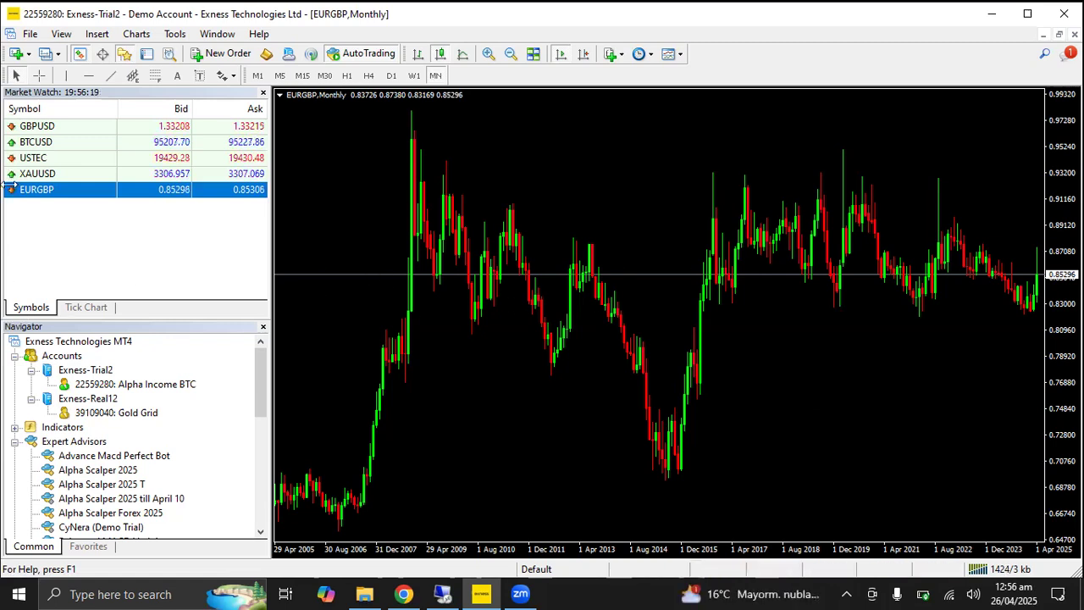
View GBPUSD's monthly history in the same chart for comparison, and close the chart.
left_click(55, 126)
left_click_drag(716, 223, 712, 220)
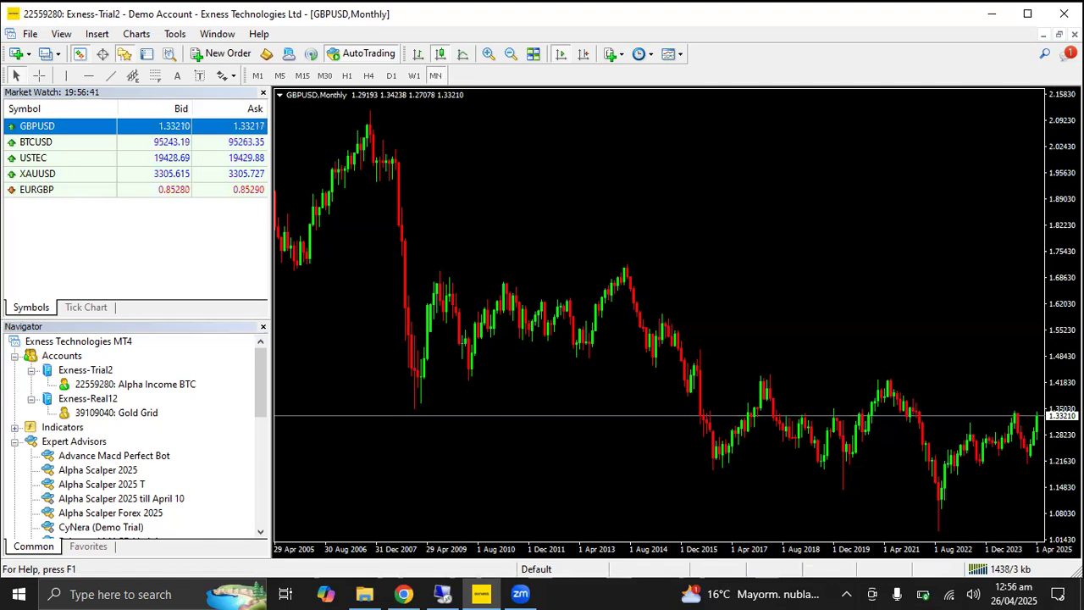
left_click(1074, 34)
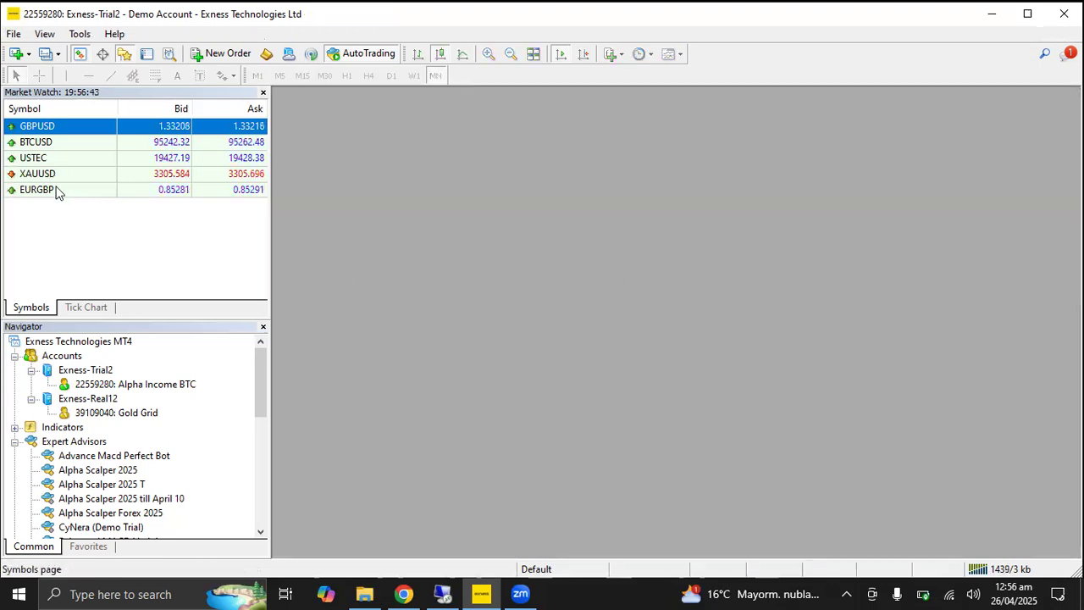
Open a new EURGBP chart, set it to the M1 timeframe and apply the Black template.
left_click_drag(170, 190, 451, 254)
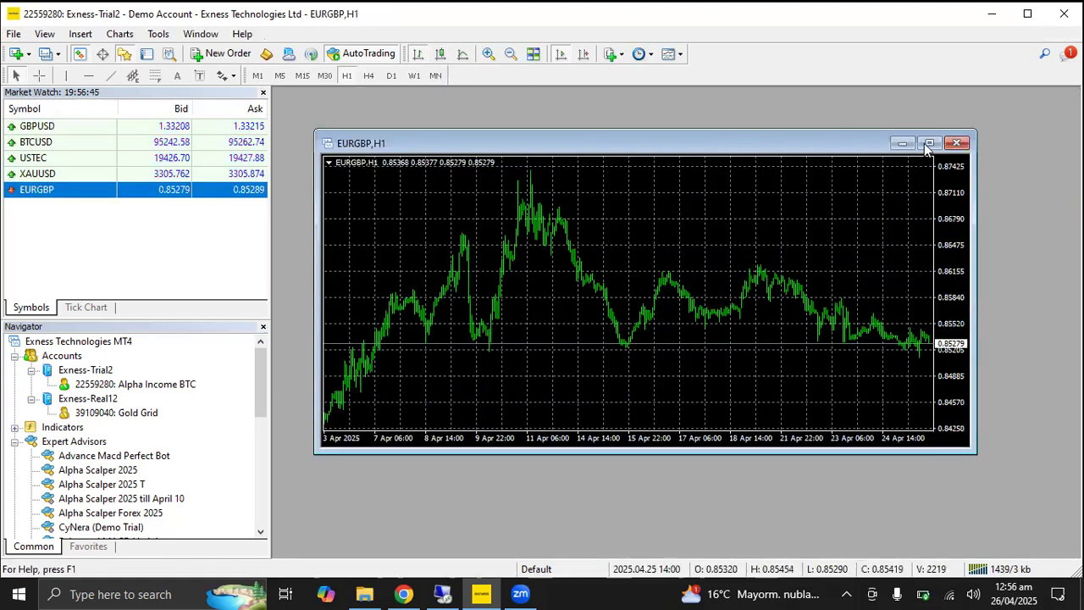
right_click(462, 182)
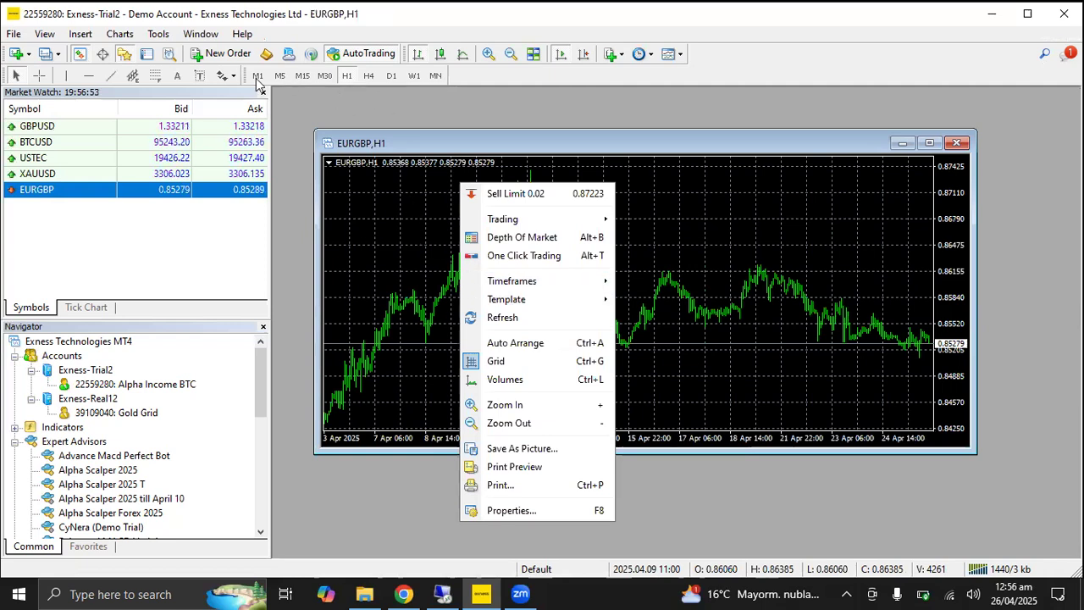
left_click(258, 76)
right_click(488, 214)
mouse_move(575, 336)
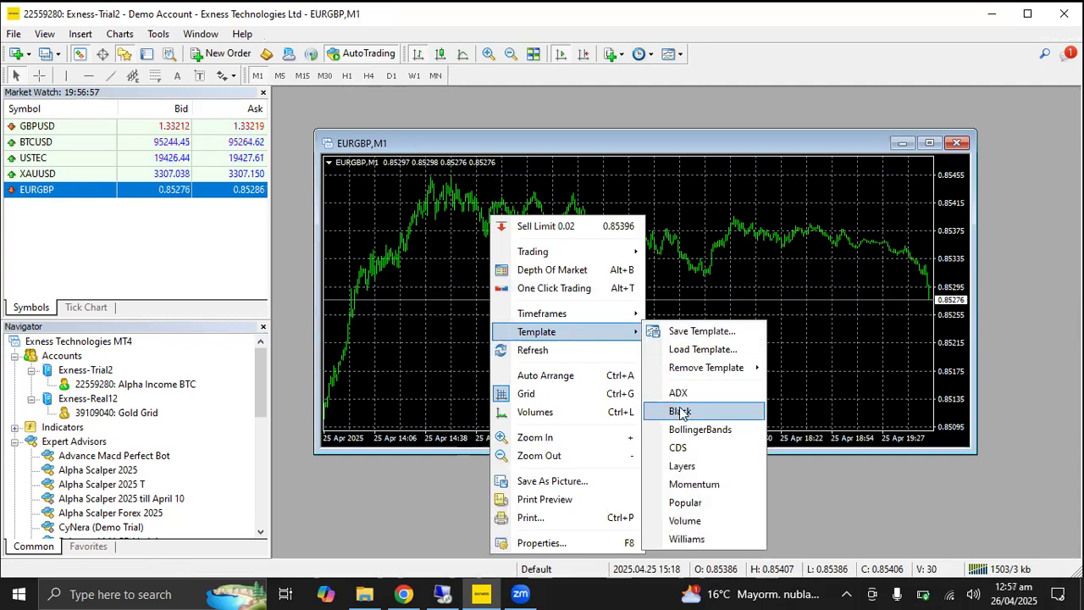
left_click(680, 412)
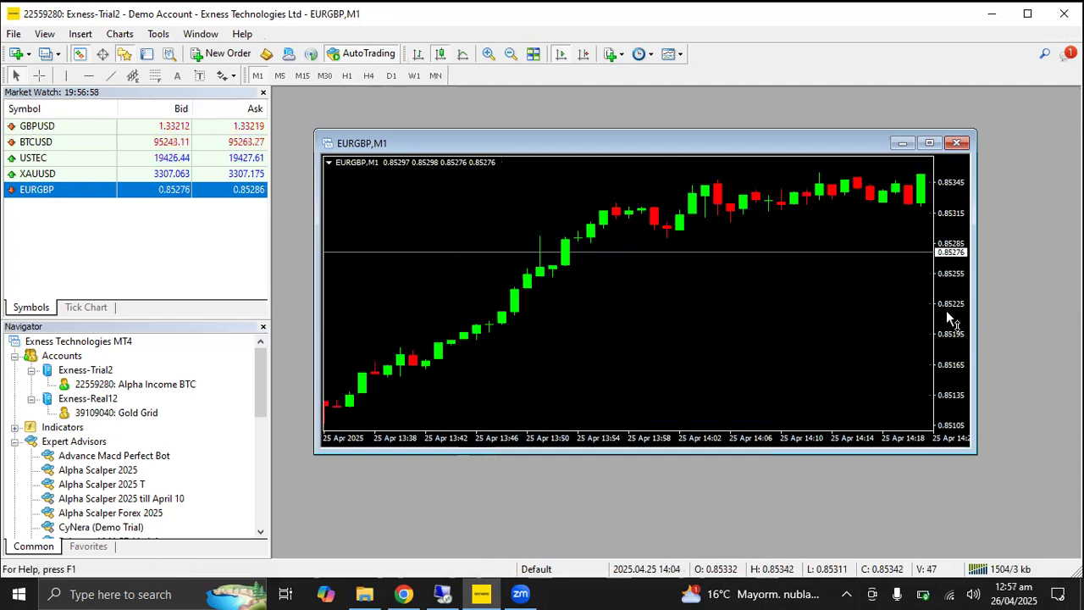
Add the EURCHF symbol to the Market Watch list.
left_click(30, 210)
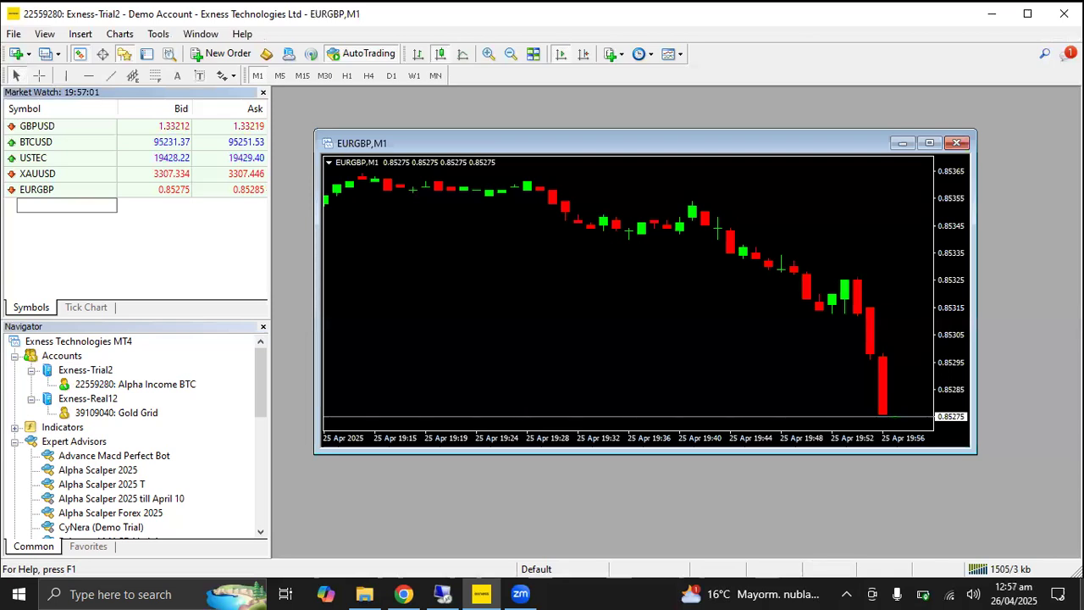
type("EA")
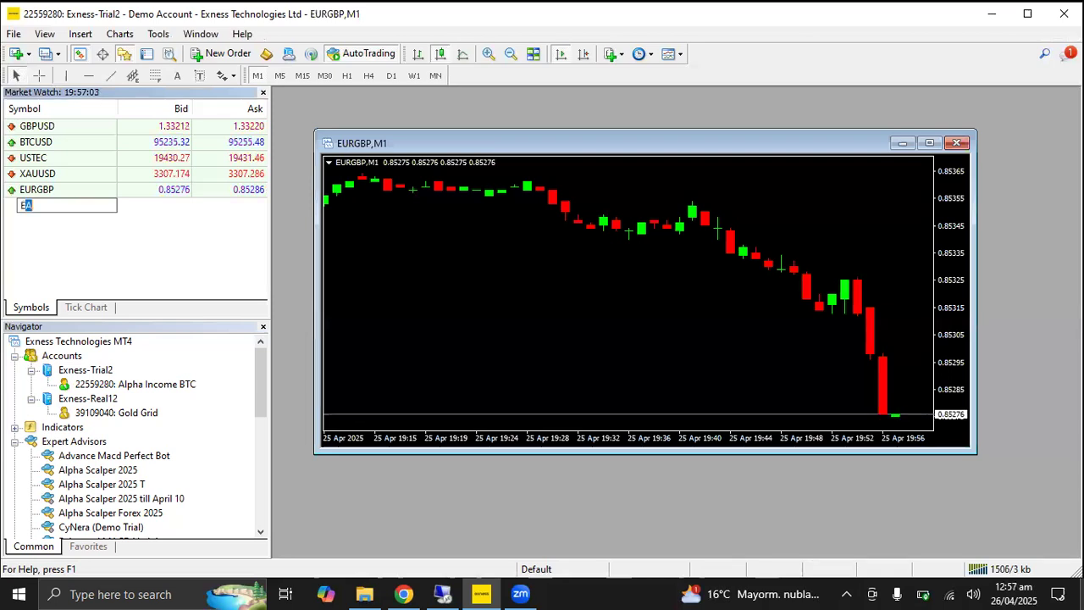
type("URCHF")
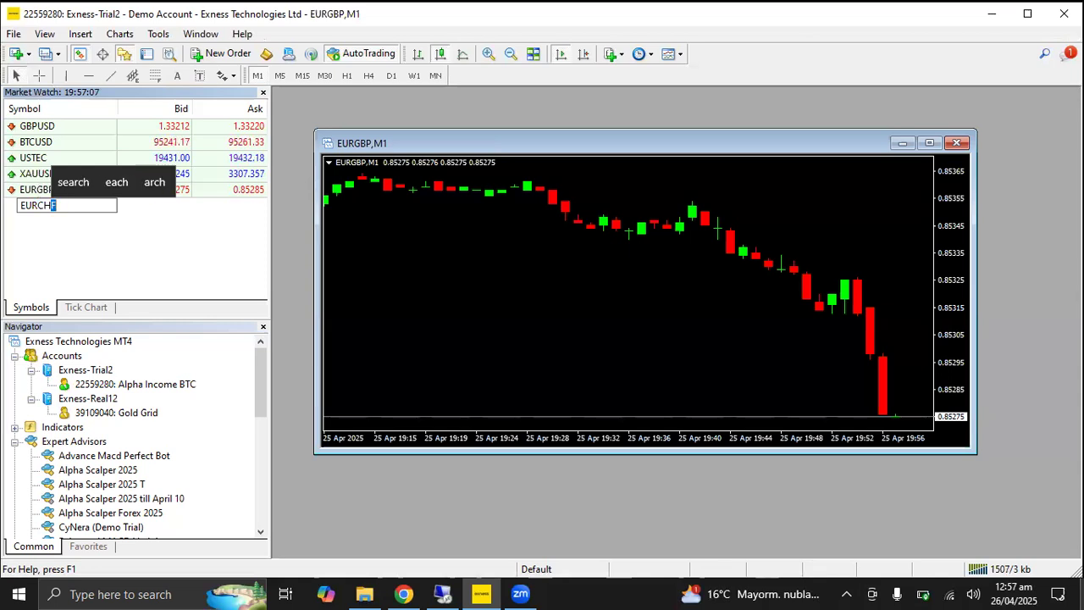
key("Return")
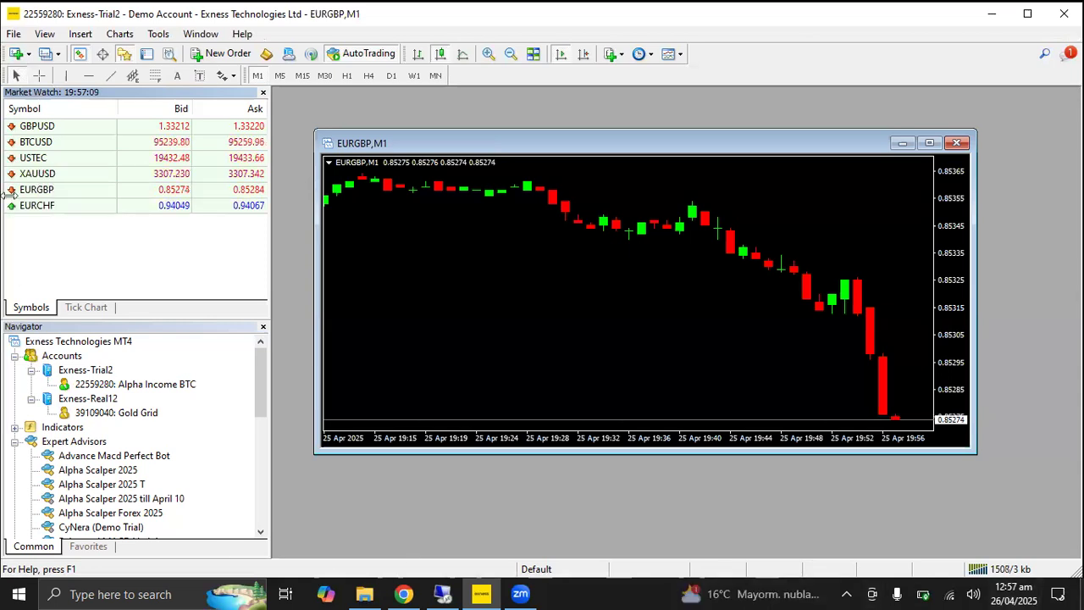
Open a separate EURCHF chart with the M1 timeframe and the Black template.
left_click_drag(34, 206, 583, 515)
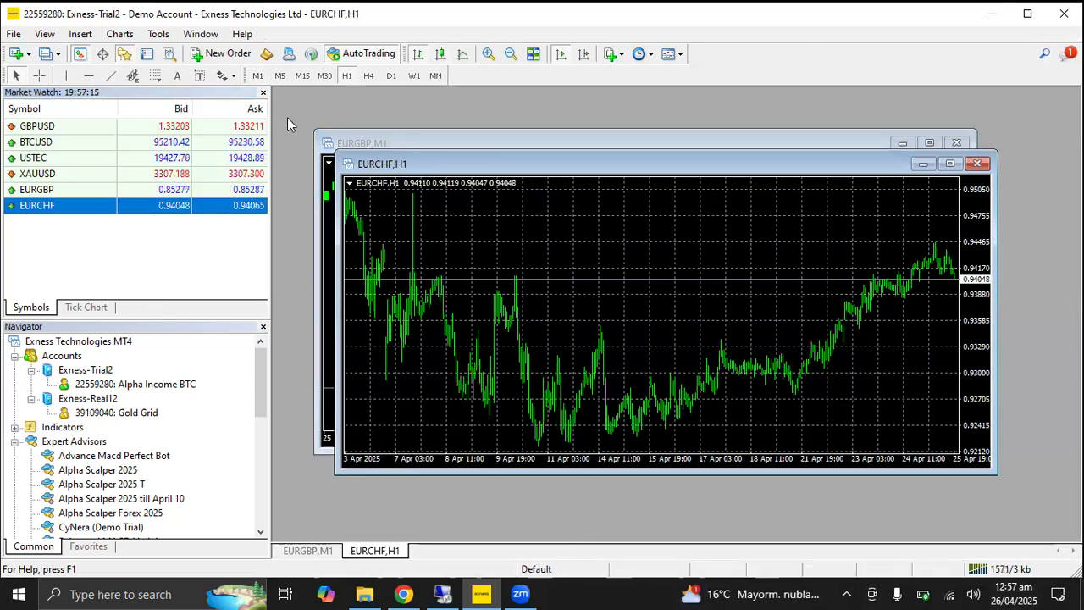
left_click(257, 76)
right_click(551, 261)
mouse_move(622, 355)
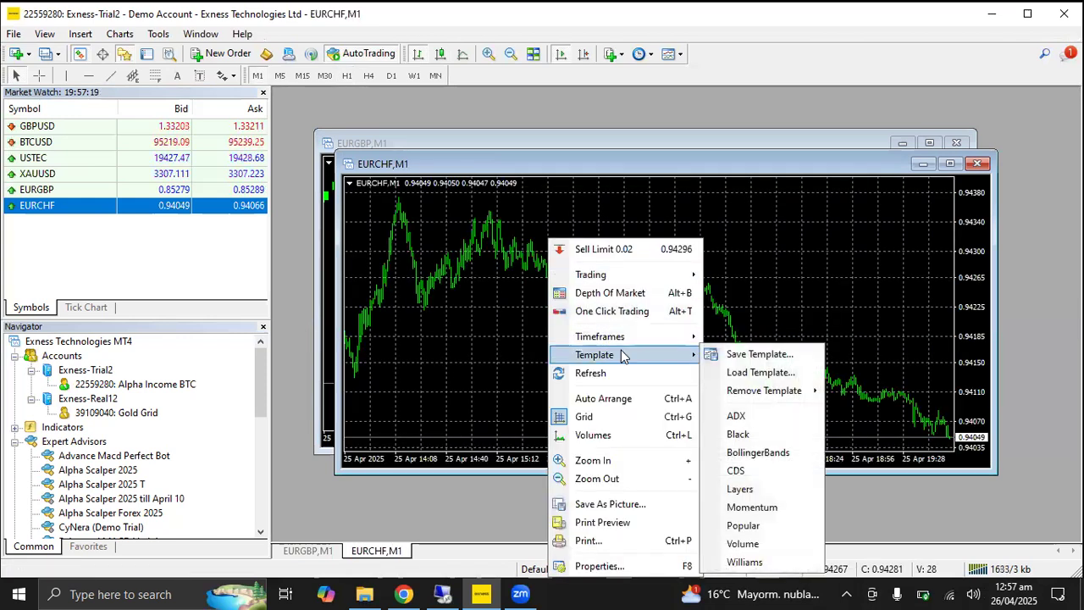
left_click(738, 434)
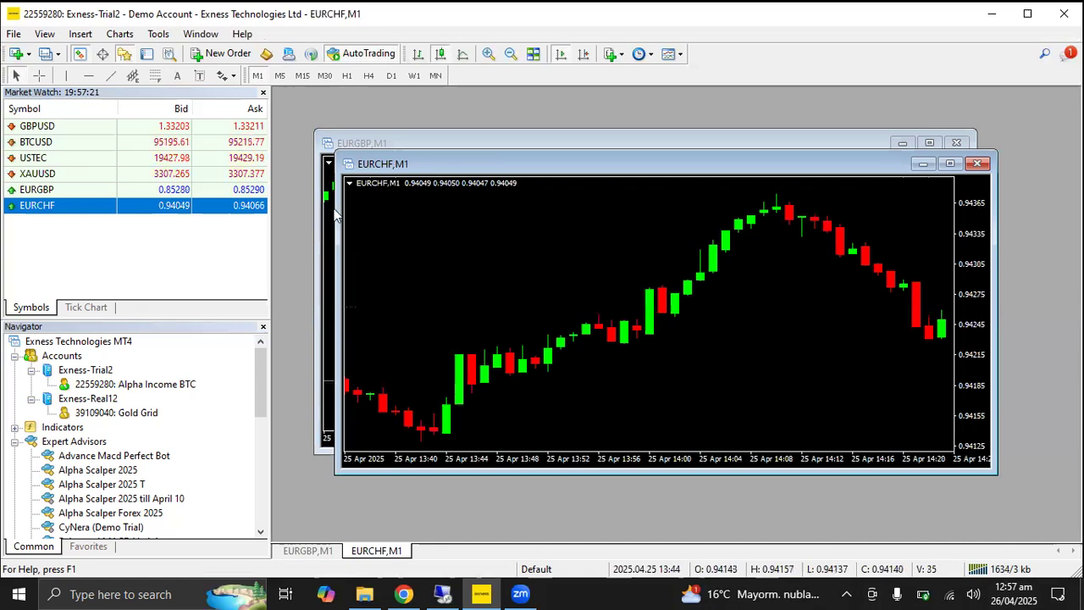
Add AUDNZD to the Market Watch list and load it into the EURCHF chart window in place of EURCHF.
left_click(54, 222)
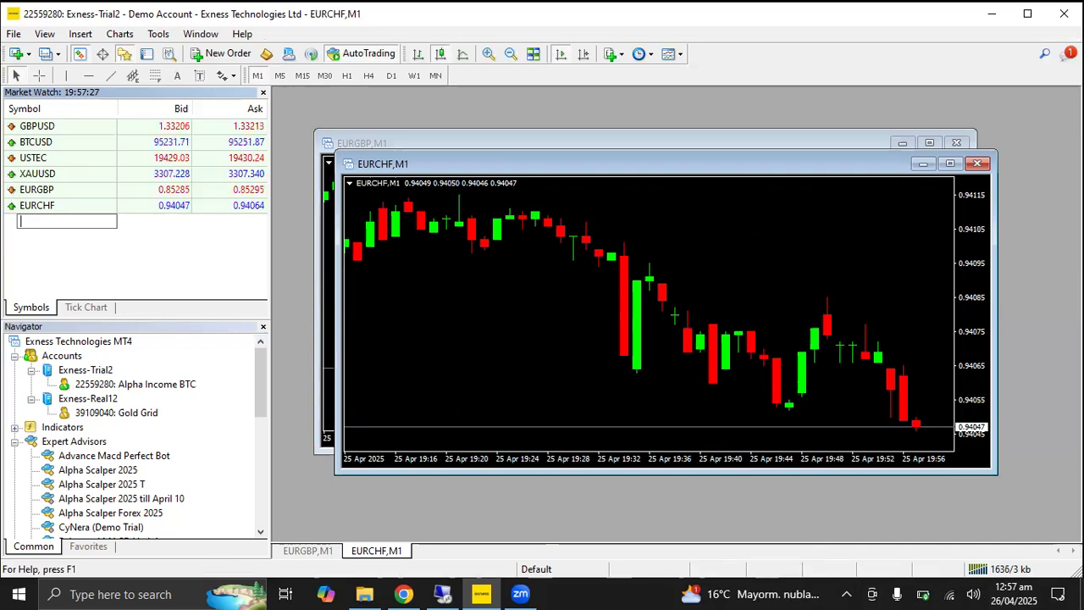
type("AUDNZD")
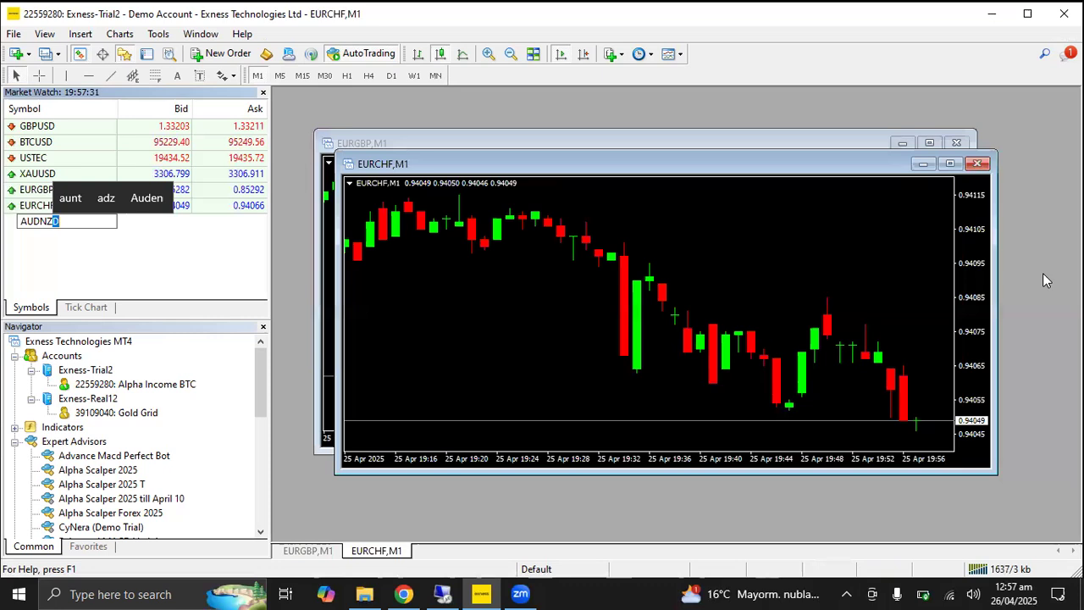
key("Return")
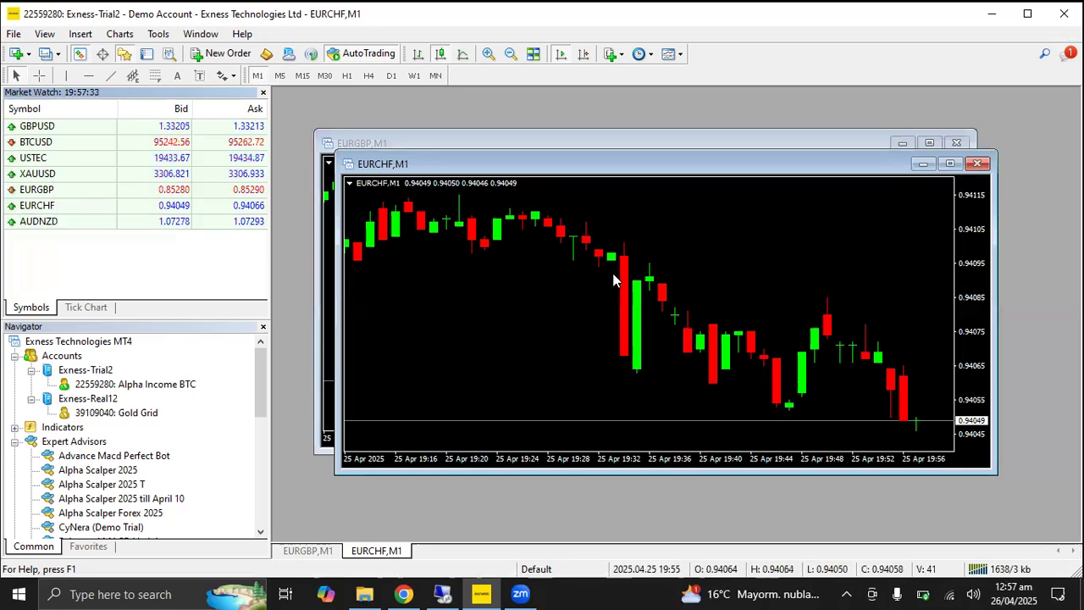
left_click_drag(51, 228, 672, 399)
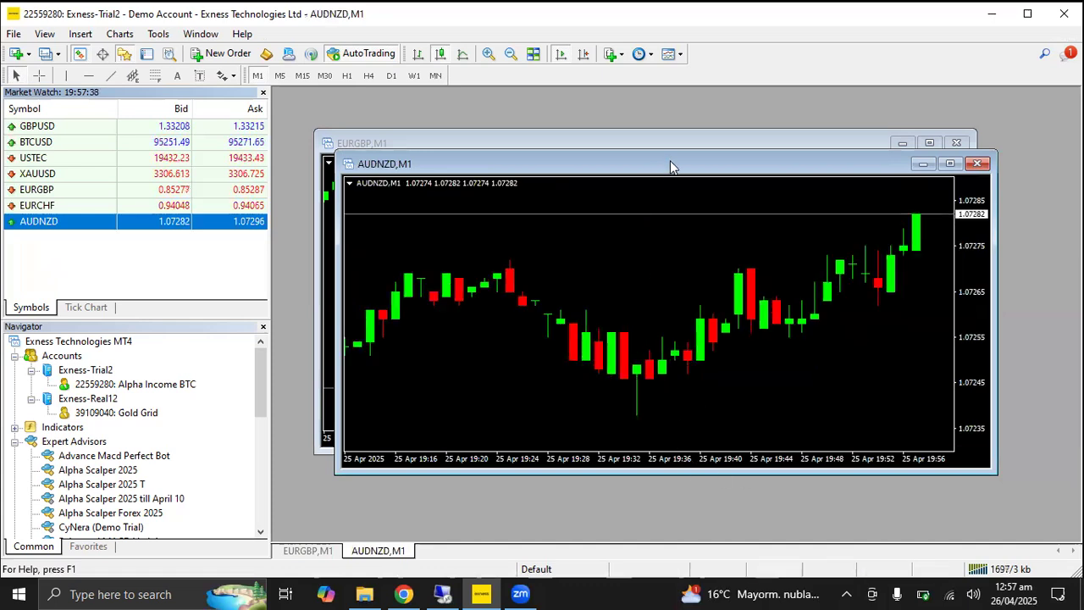
Move the AUDNZD chart window down and to the right, and narrow both the AUDNZD and EURGBP windows from their left edges.
left_click_drag(736, 163, 802, 230)
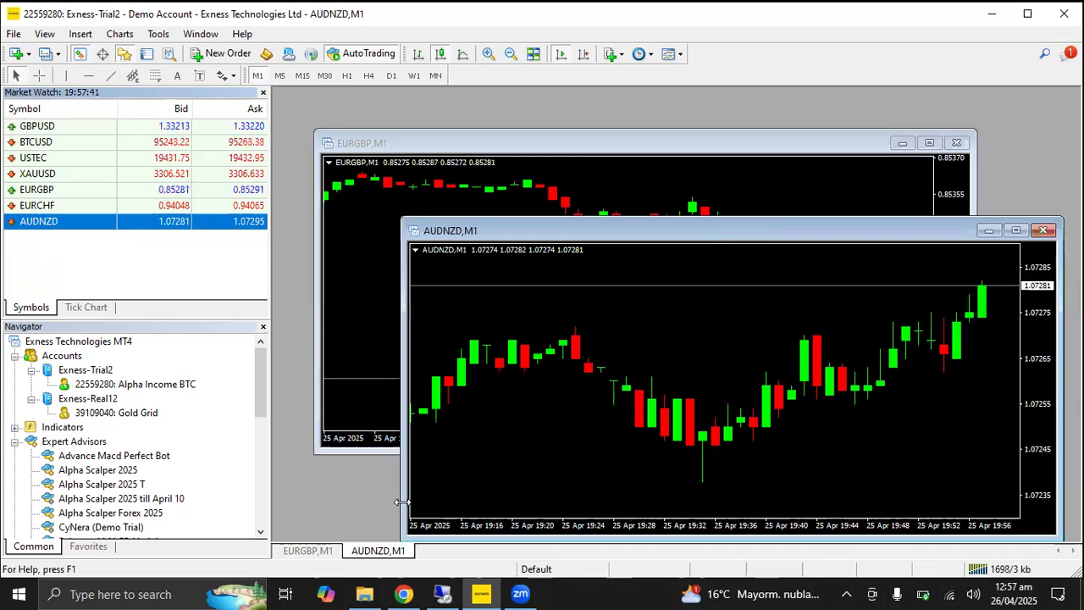
left_click_drag(398, 502, 764, 502)
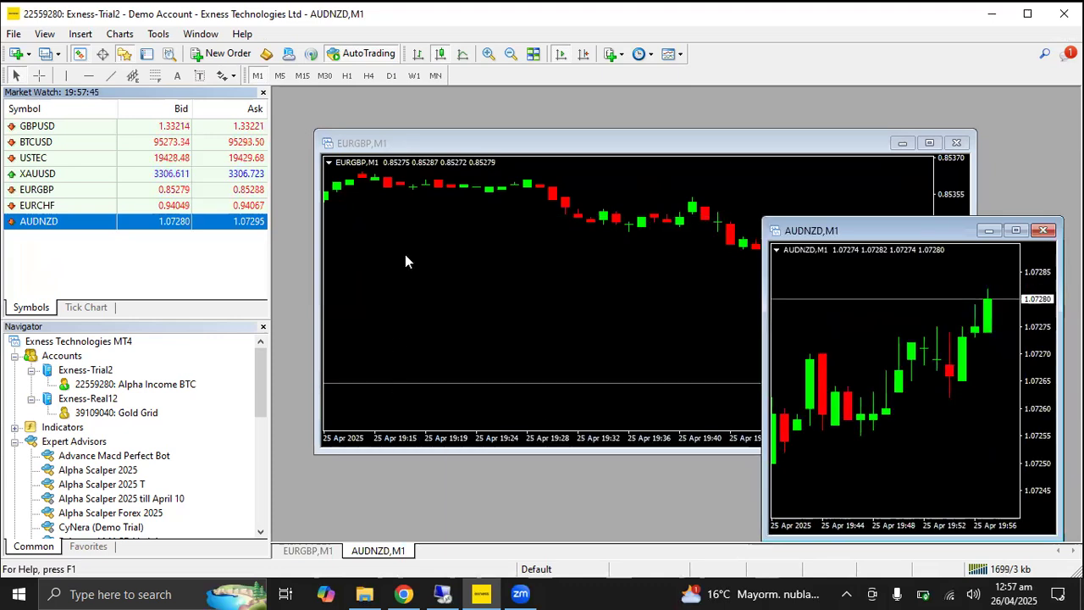
left_click(421, 143)
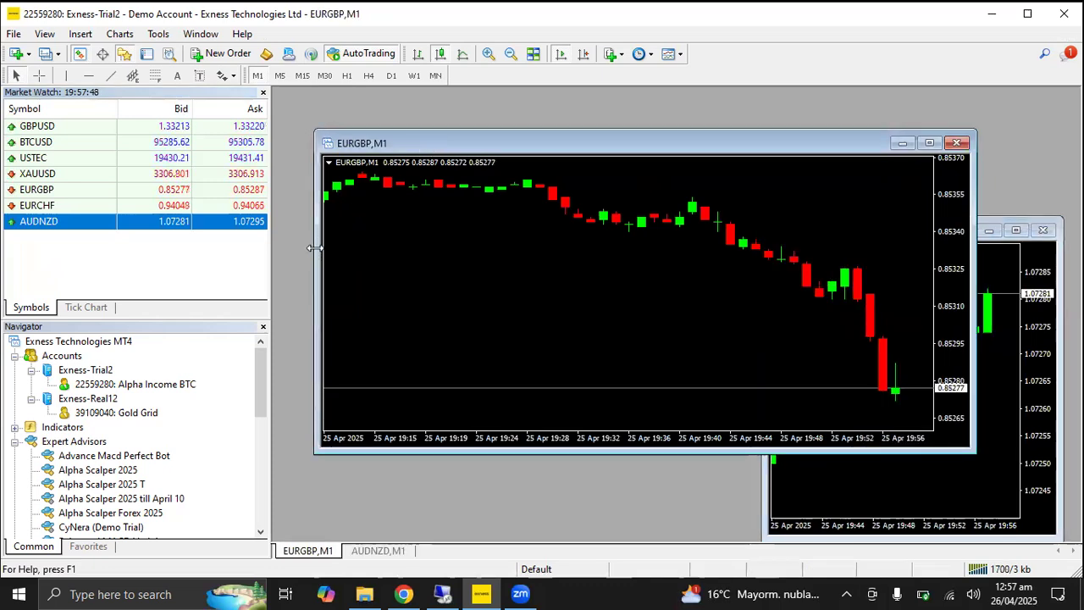
left_click_drag(313, 248, 557, 290)
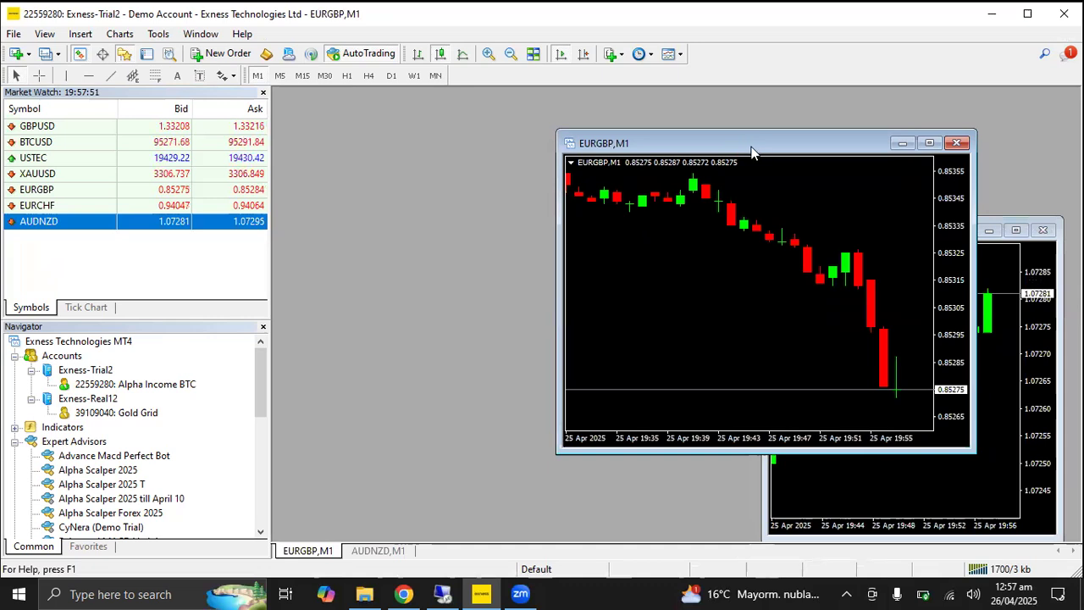
Place the EURGBP and AUDNZD chart windows side by side along the top, widening AUDNZD until it meets EURGBP's right edge.
left_click_drag(752, 151, 471, 107)
left_click(898, 227)
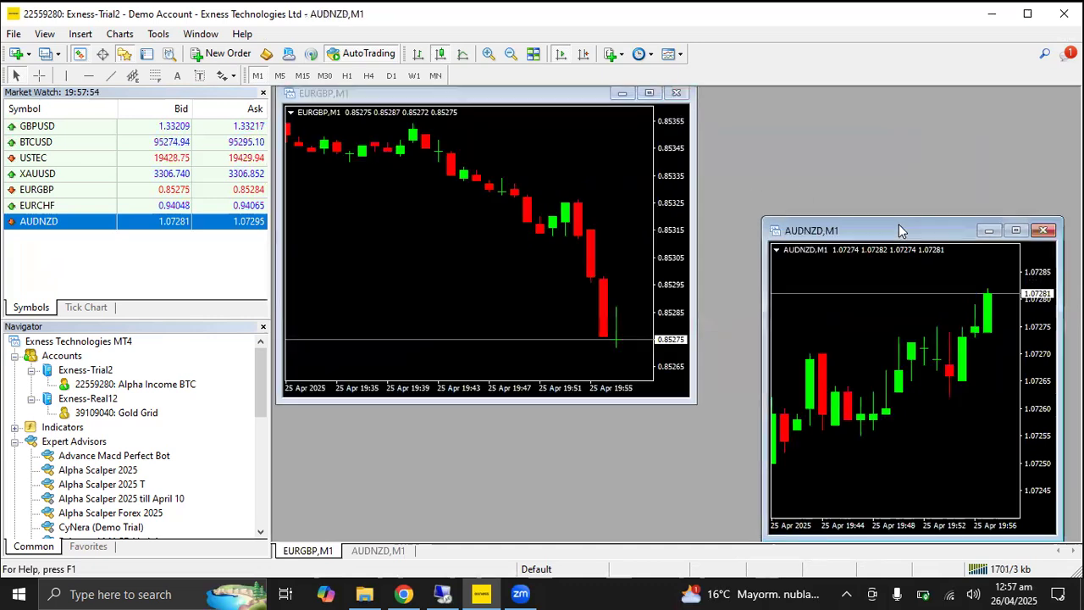
left_click_drag(901, 230, 924, 100)
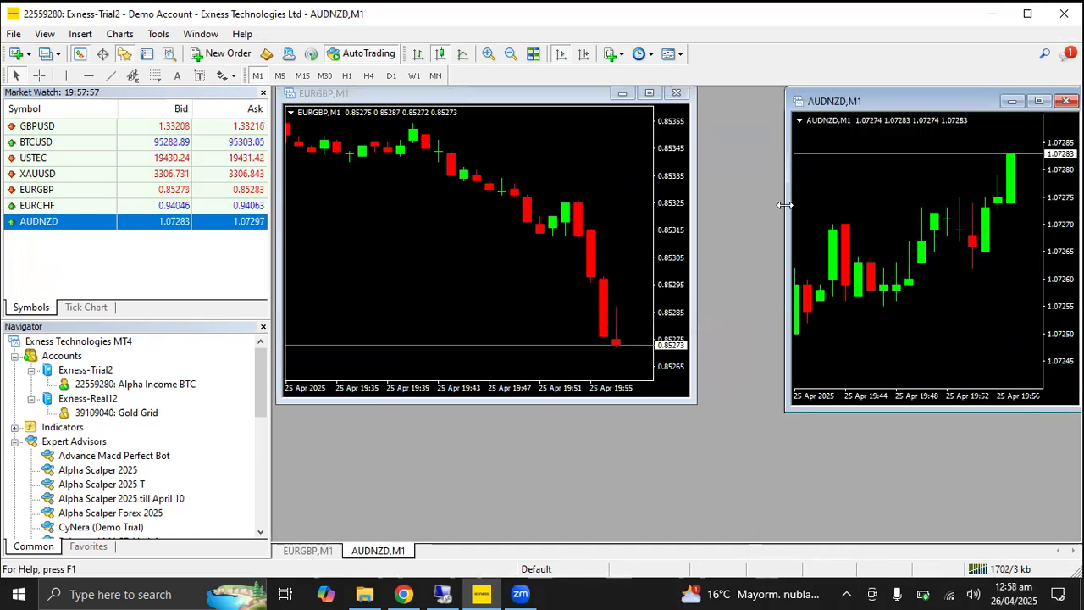
left_click_drag(785, 205, 698, 205)
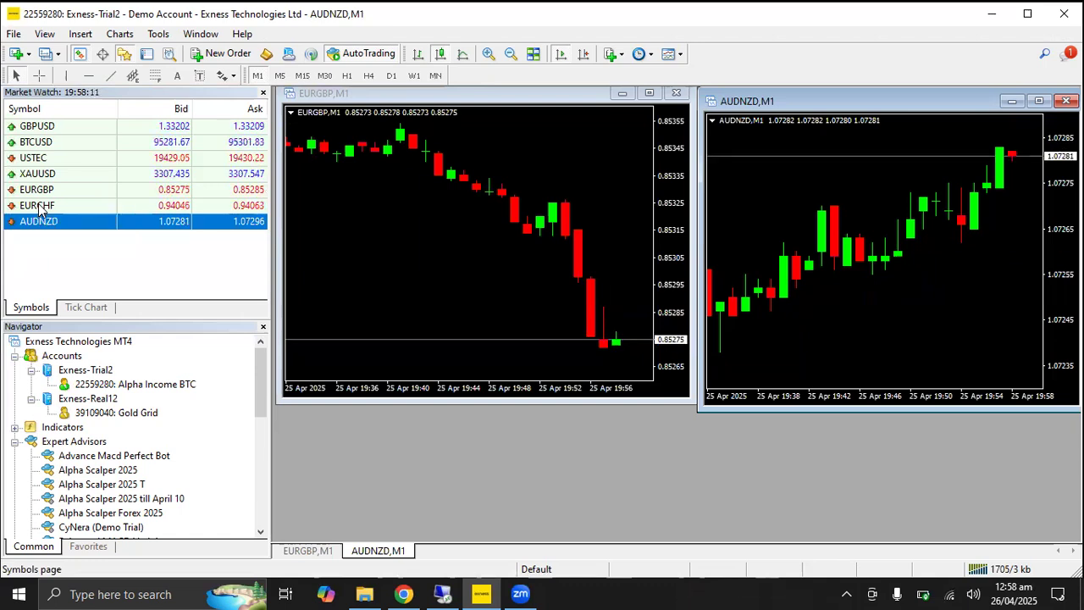
Open a new EURCHF chart, apply the Black template and set its timeframe to M1.
left_click_drag(37, 206, 426, 465)
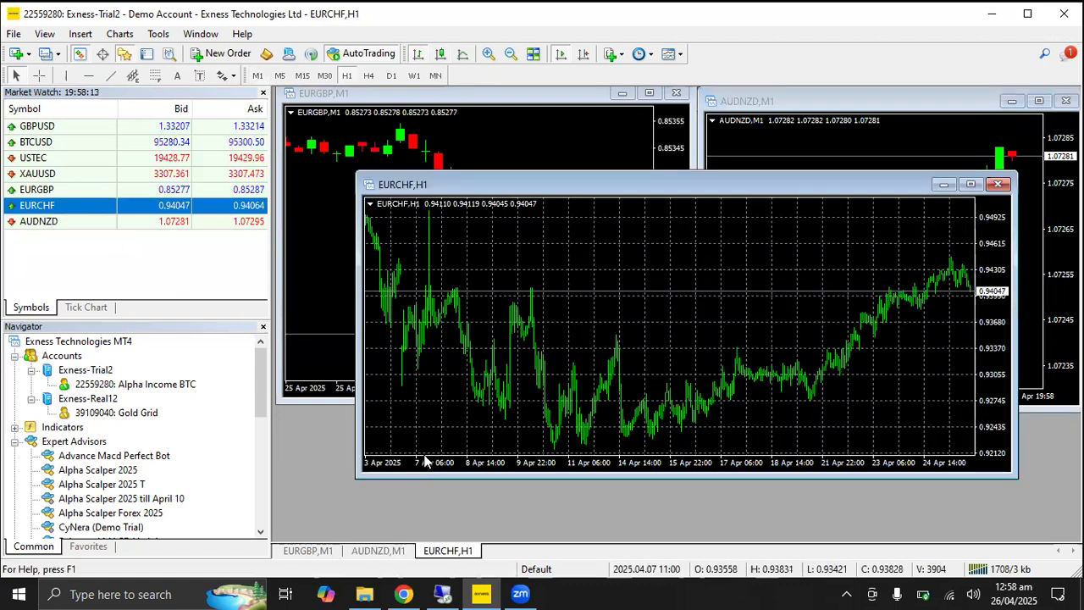
right_click(592, 260)
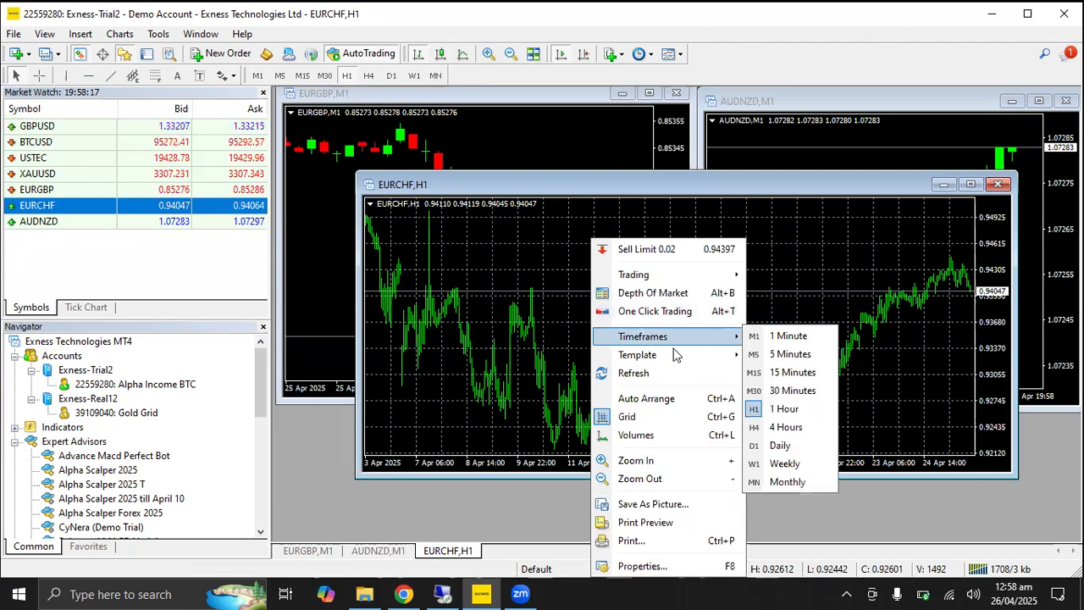
mouse_move(677, 357)
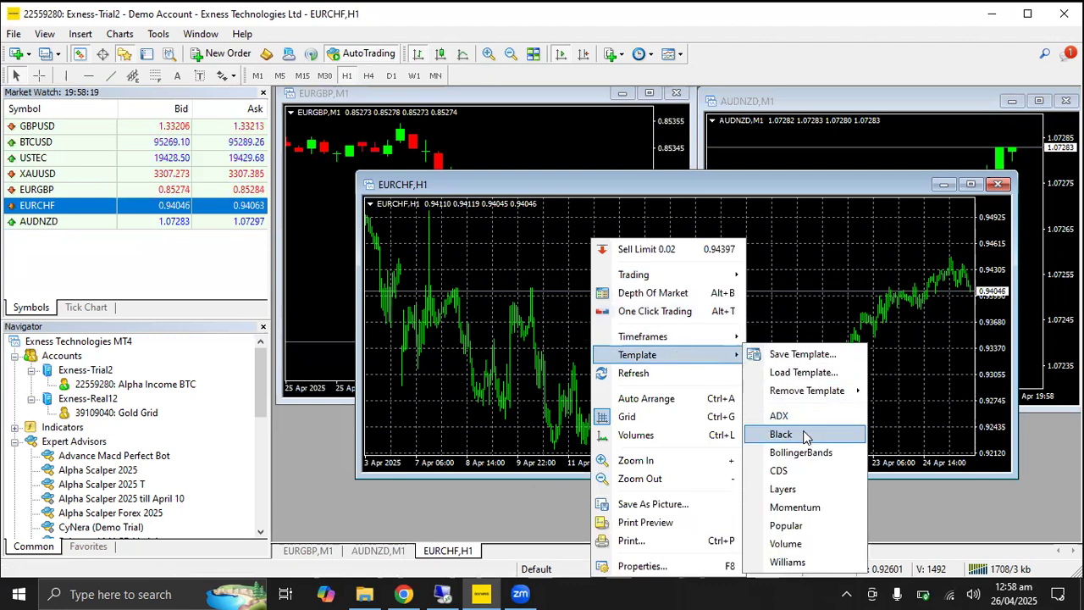
left_click(781, 363)
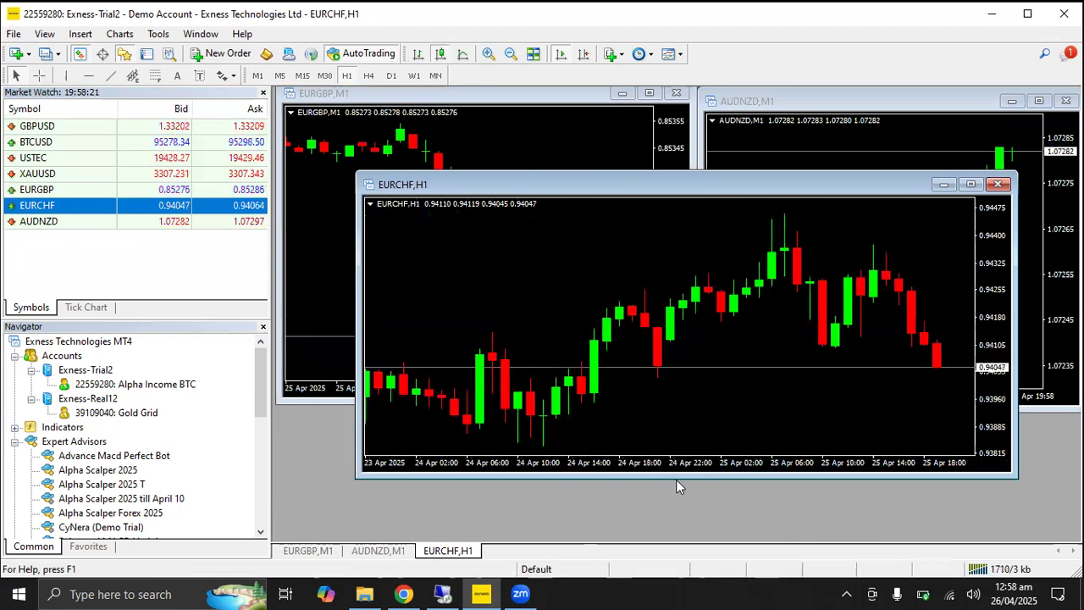
left_click(257, 75)
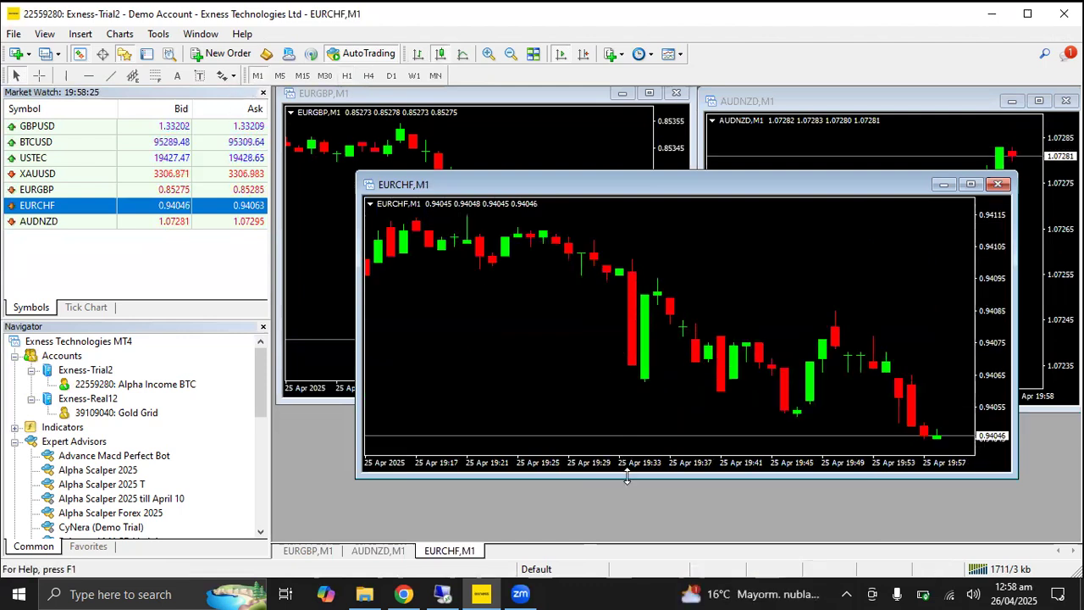
Shorten the EURCHF and EURGBP chart windows and place EURCHF directly beneath EURGBP, aligned with its left edge.
left_click_drag(627, 477, 627, 376)
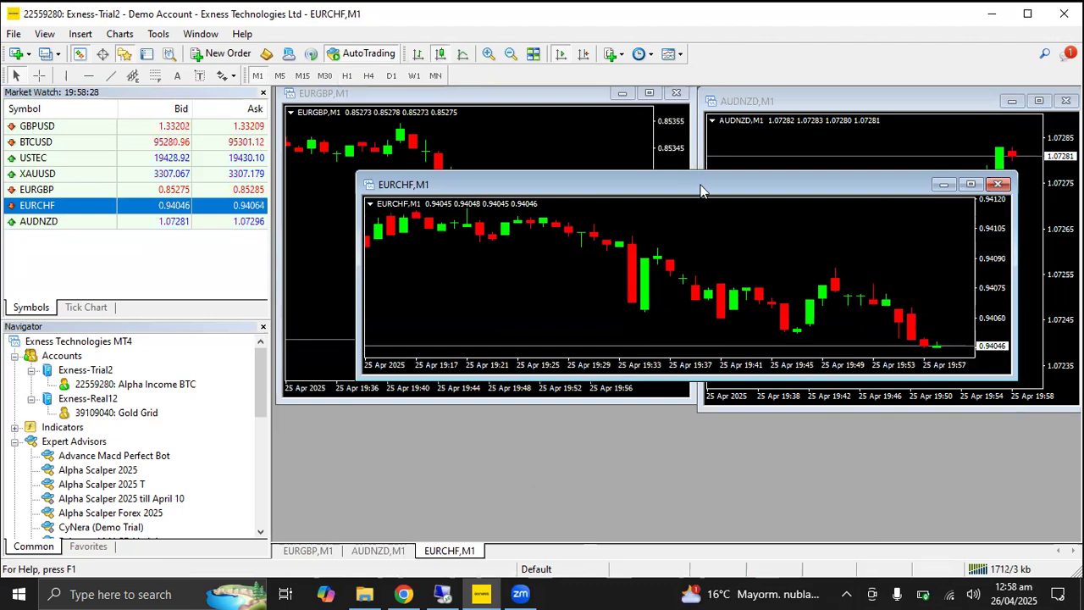
left_click_drag(701, 191, 761, 362)
left_click(519, 98)
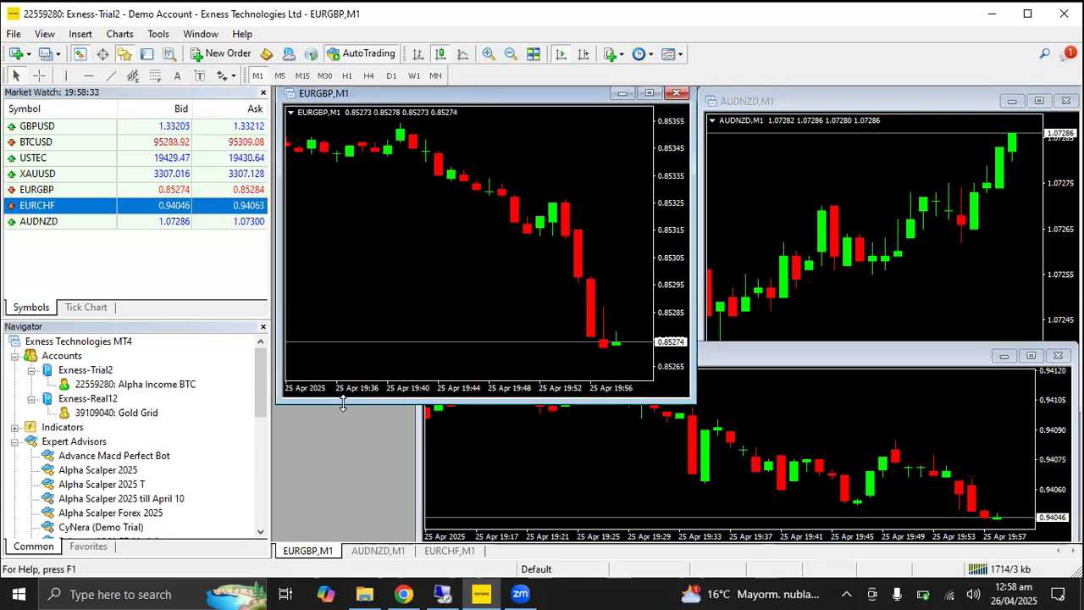
left_click_drag(342, 404, 344, 334)
left_click(686, 360)
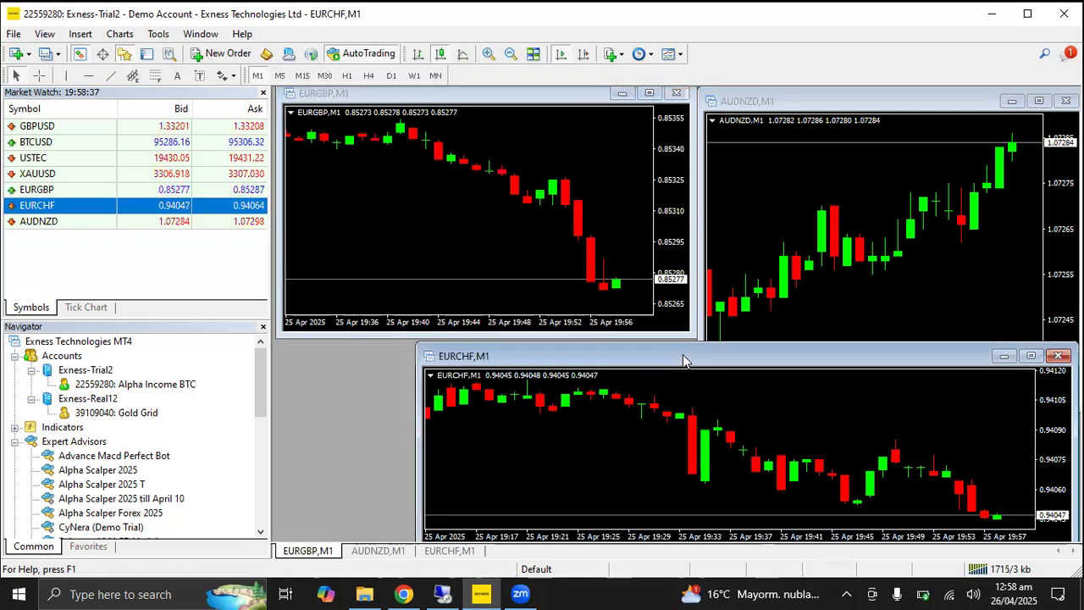
left_click_drag(686, 360, 547, 360)
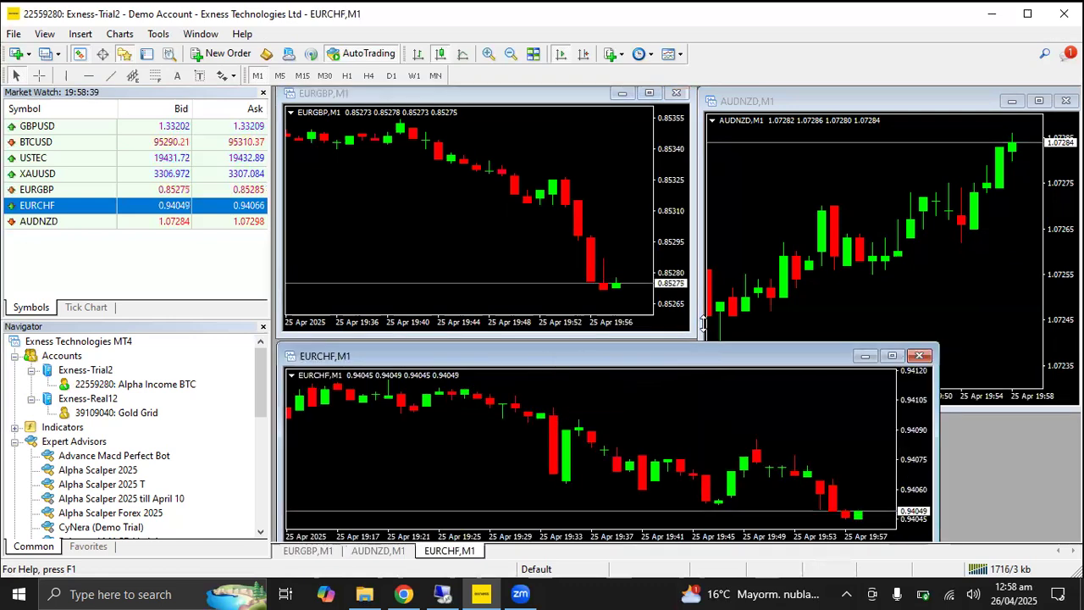
Shorten the AUDNZD window to end above EURCHF, and widen EURCHF to span the full width below both charts.
left_click(939, 103)
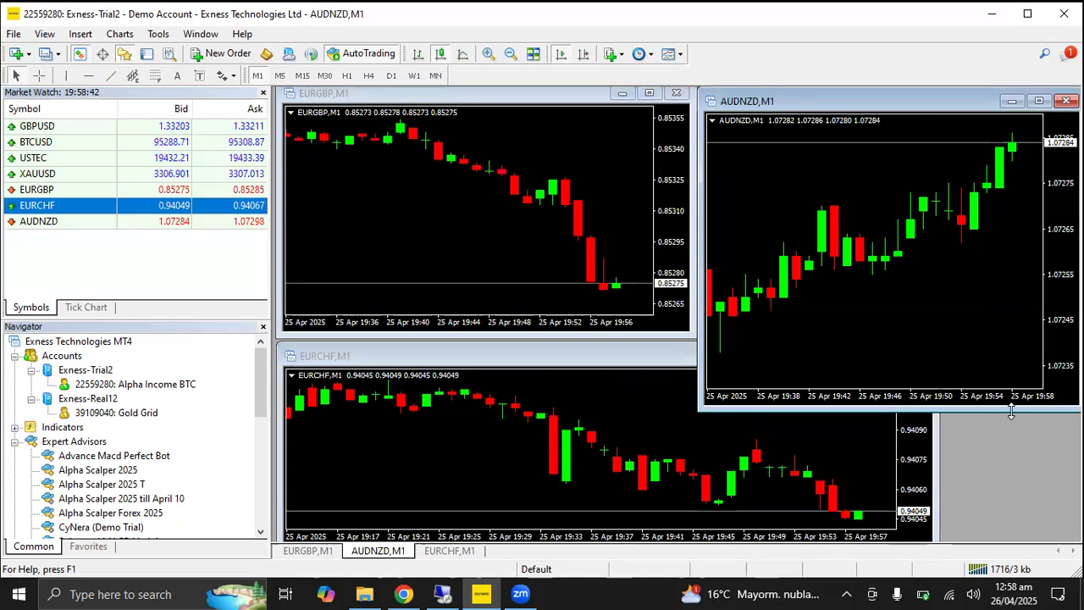
left_click_drag(1011, 411, 973, 340)
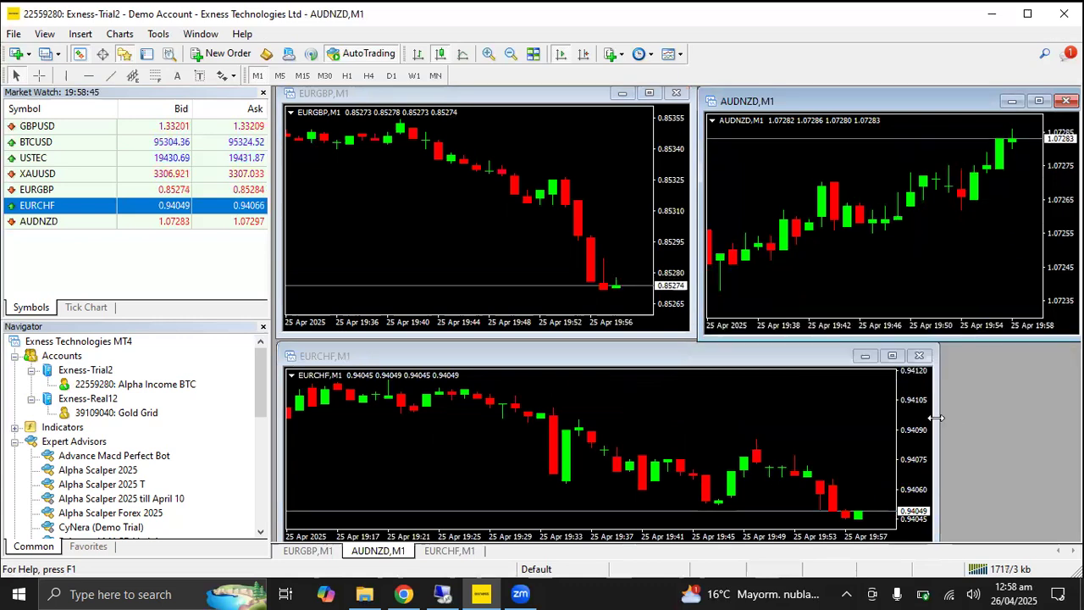
left_click(936, 417)
left_click_drag(935, 418, 1074, 415)
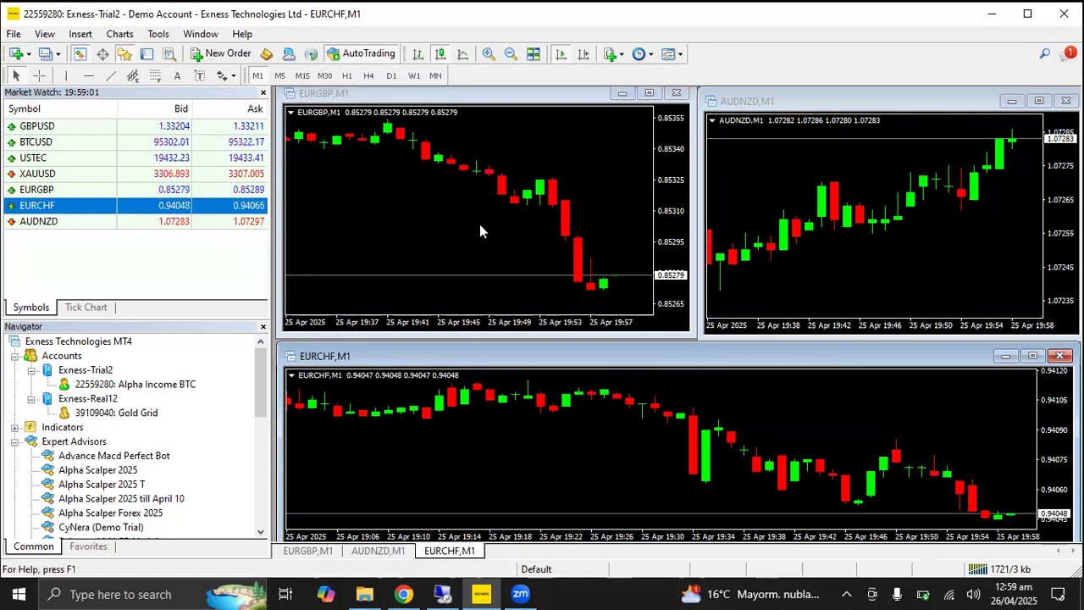
Attach the Alpha Scalper 2025 expert advisor to the EURGBP chart, check its common settings and show its input parameters.
left_click(458, 95)
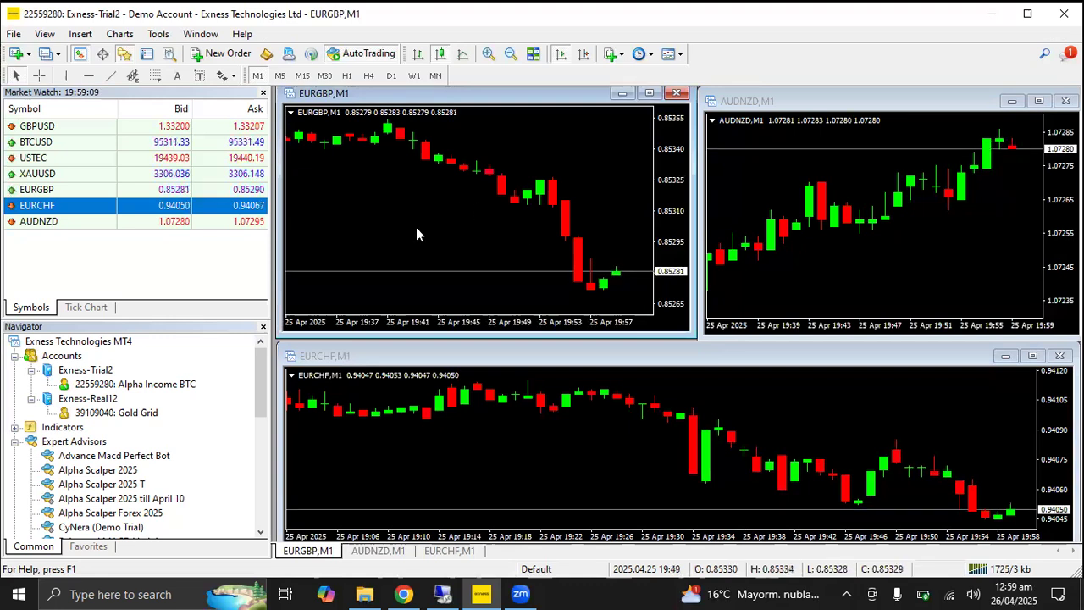
left_click(909, 97)
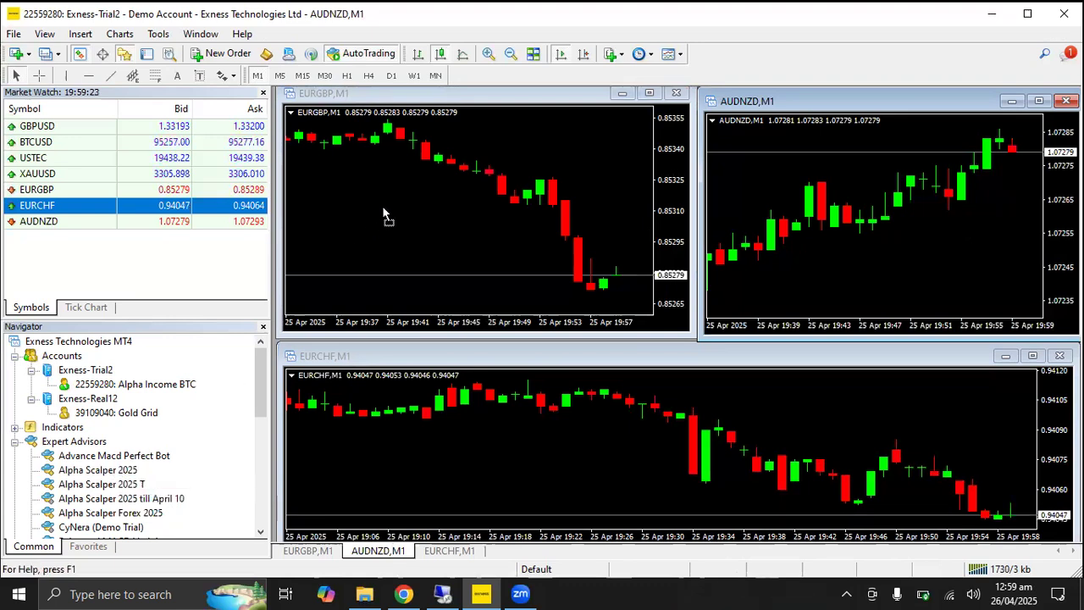
left_click_drag(386, 213, 385, 206)
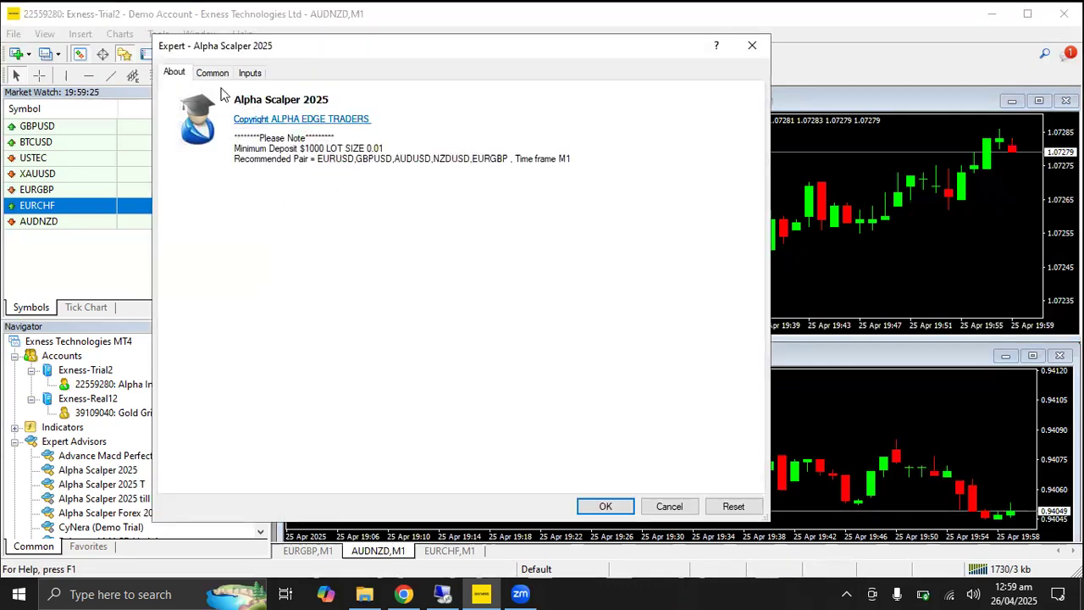
left_click(212, 73)
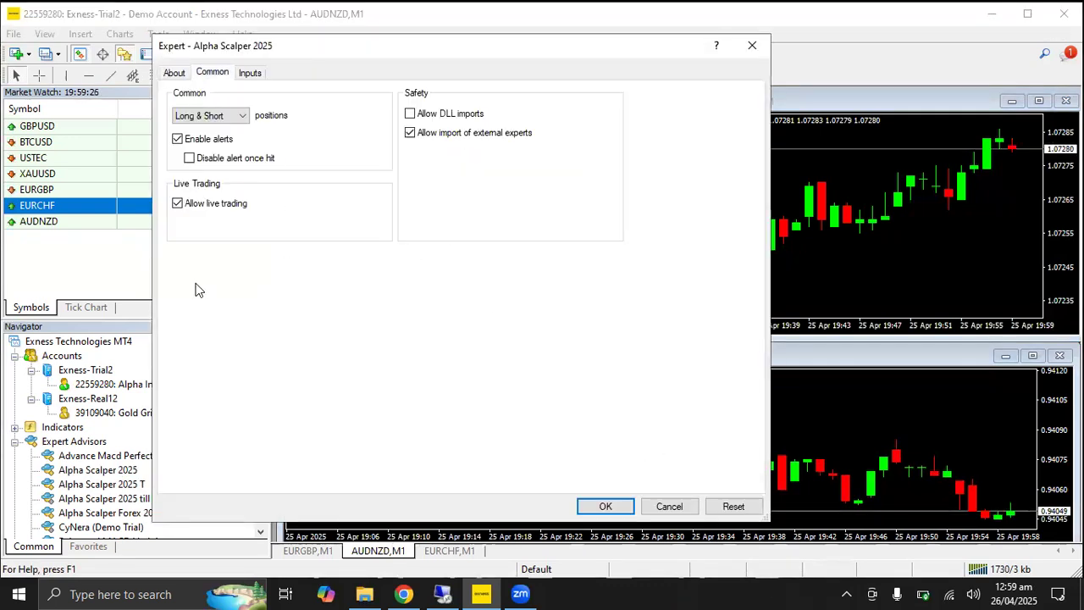
left_click(250, 73)
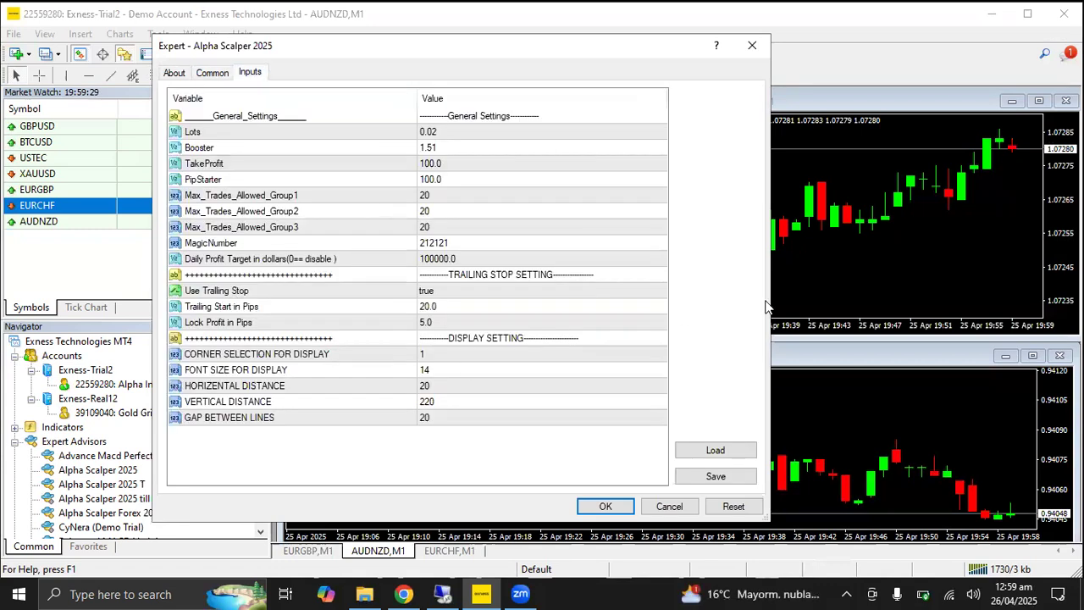
Set the EURGBP expert's Lots to 0.01, TakeProfit to 10.0 and PipStarter to 10.0.
double_click(458, 132)
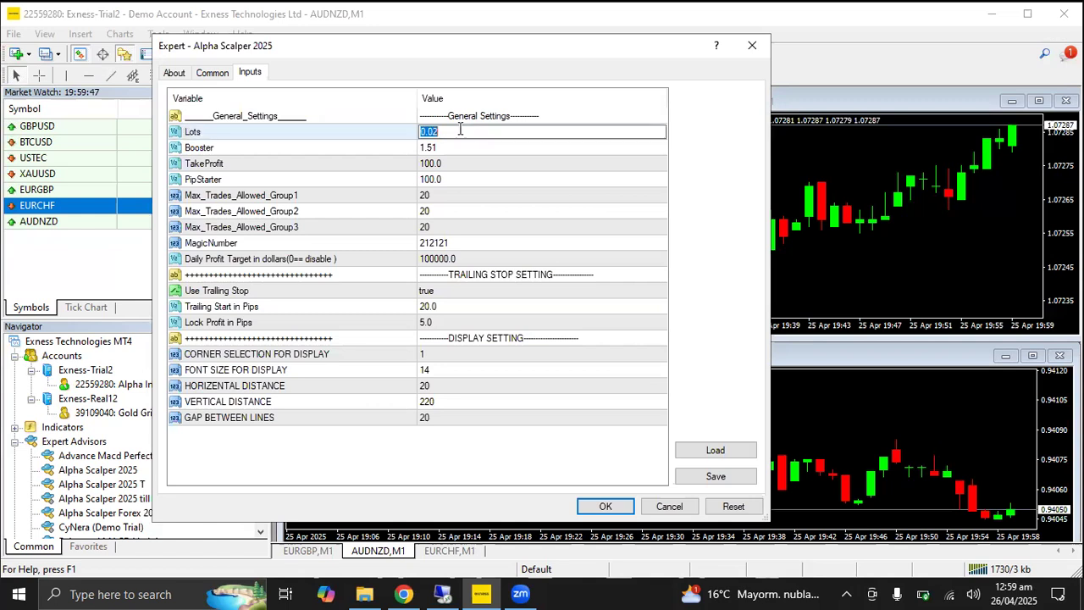
left_click(462, 131)
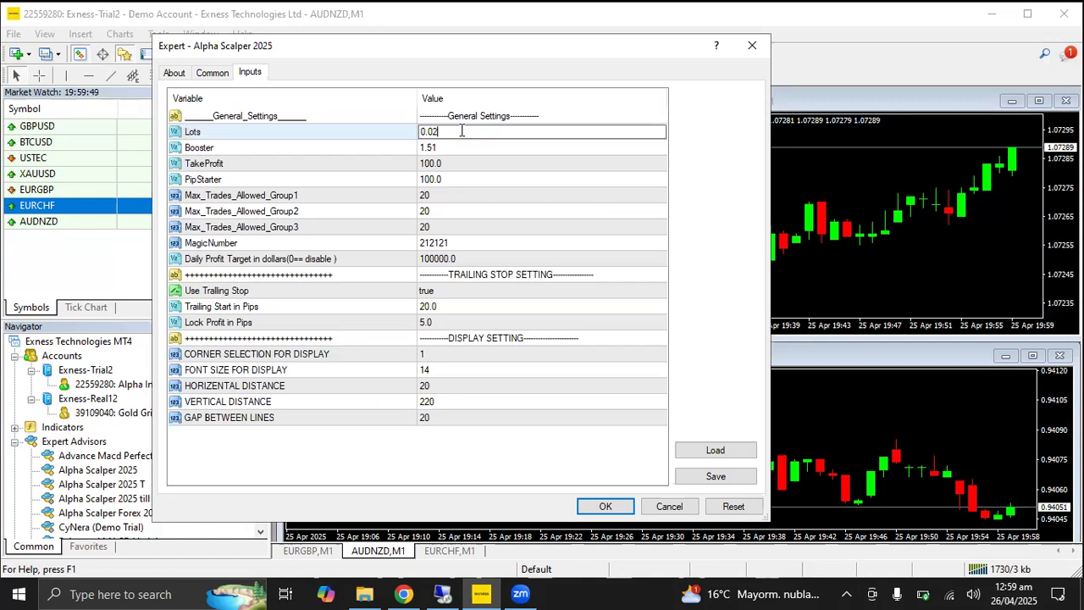
key("BackSpace")
type("1")
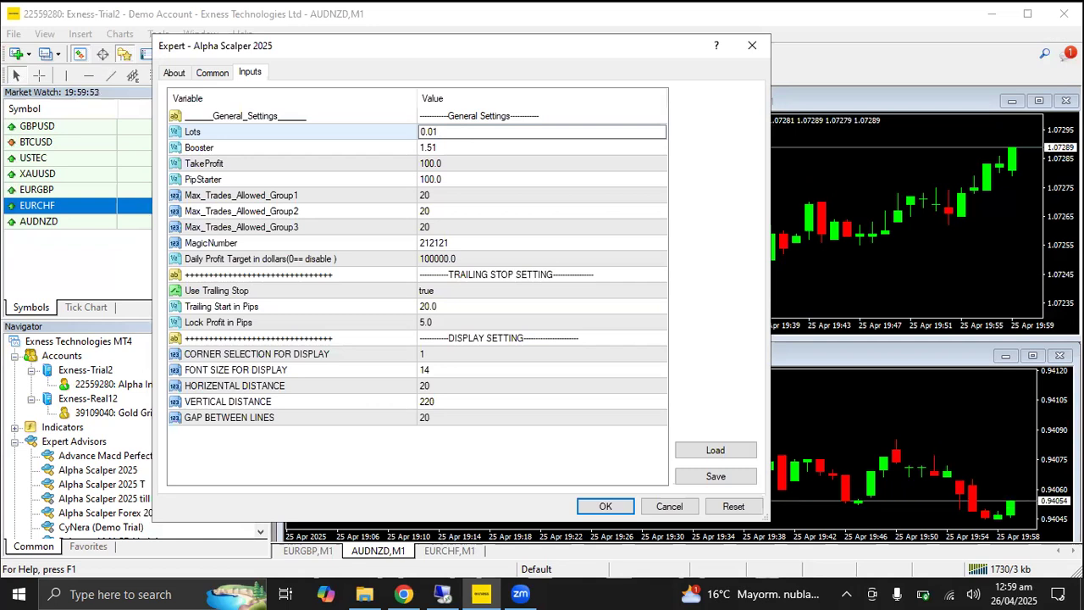
double_click(432, 163)
left_click(432, 163)
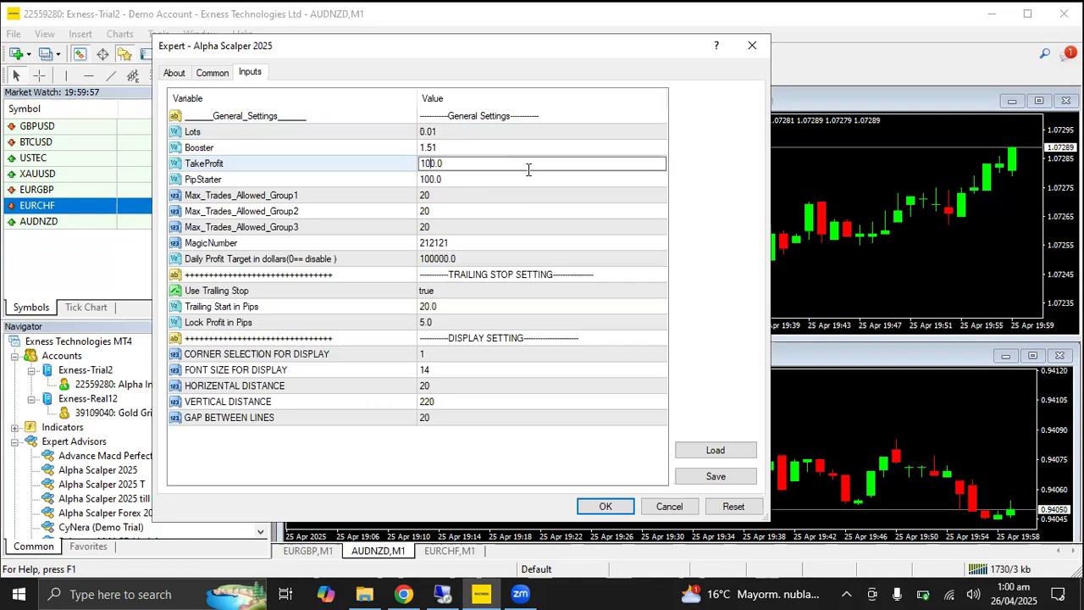
key("BackSpace")
double_click(432, 180)
left_click(432, 179)
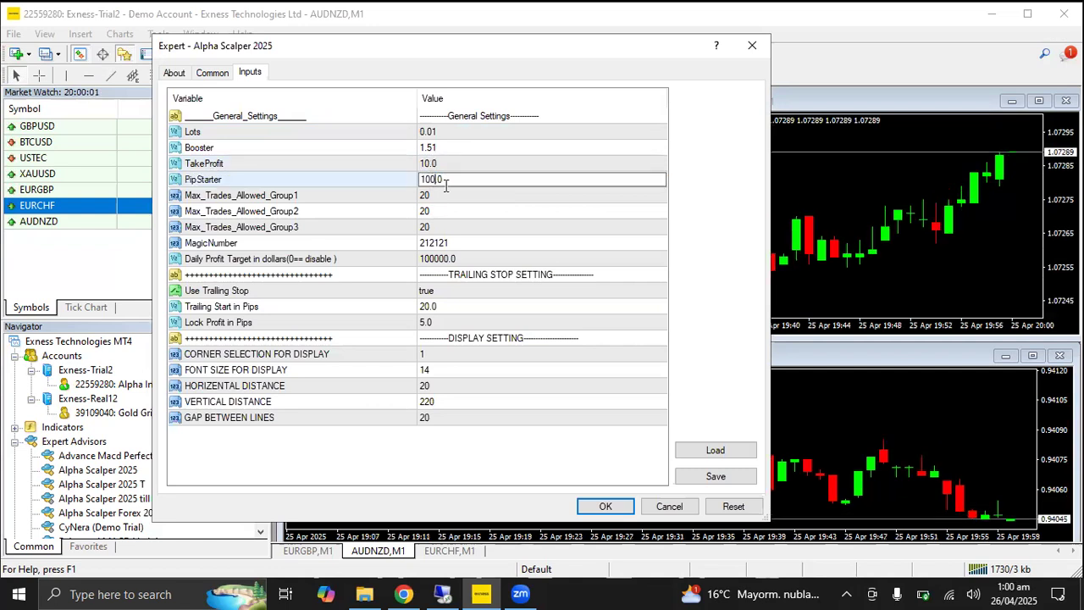
key("BackSpace")
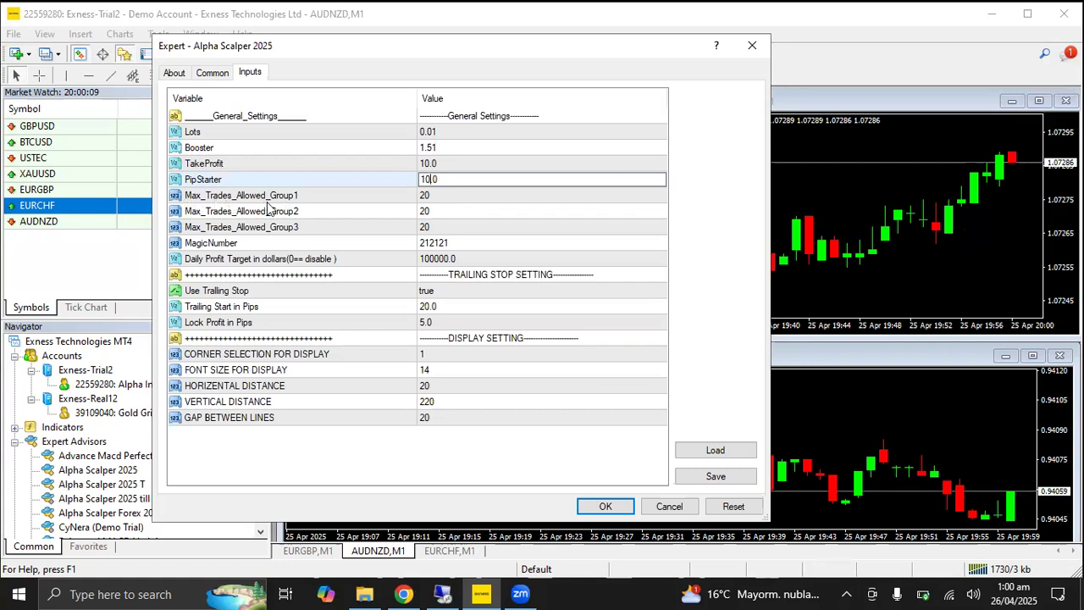
Set the maximum trades allowed for groups 1, 2 and 3 to 5 each and apply the EURGBP expert settings.
left_click(433, 194)
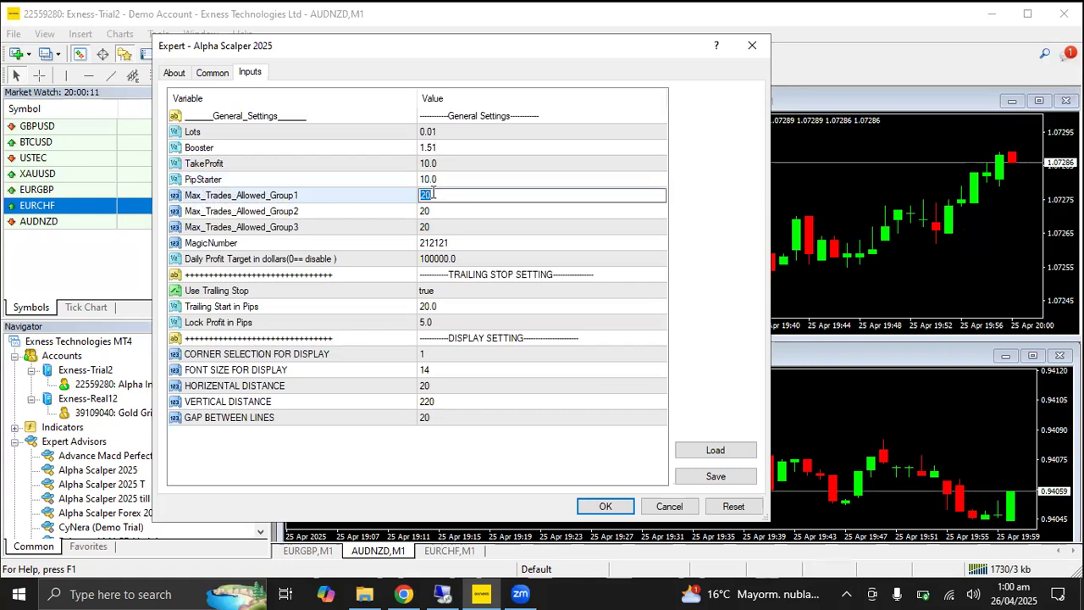
type("5")
left_click(433, 211)
type("5")
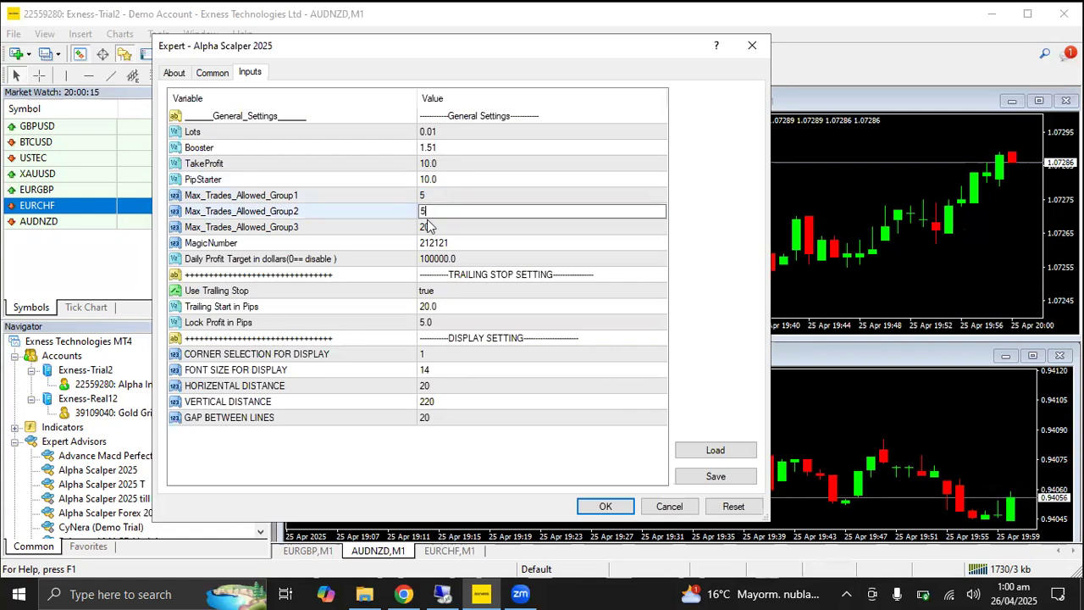
left_click(431, 227)
type("5")
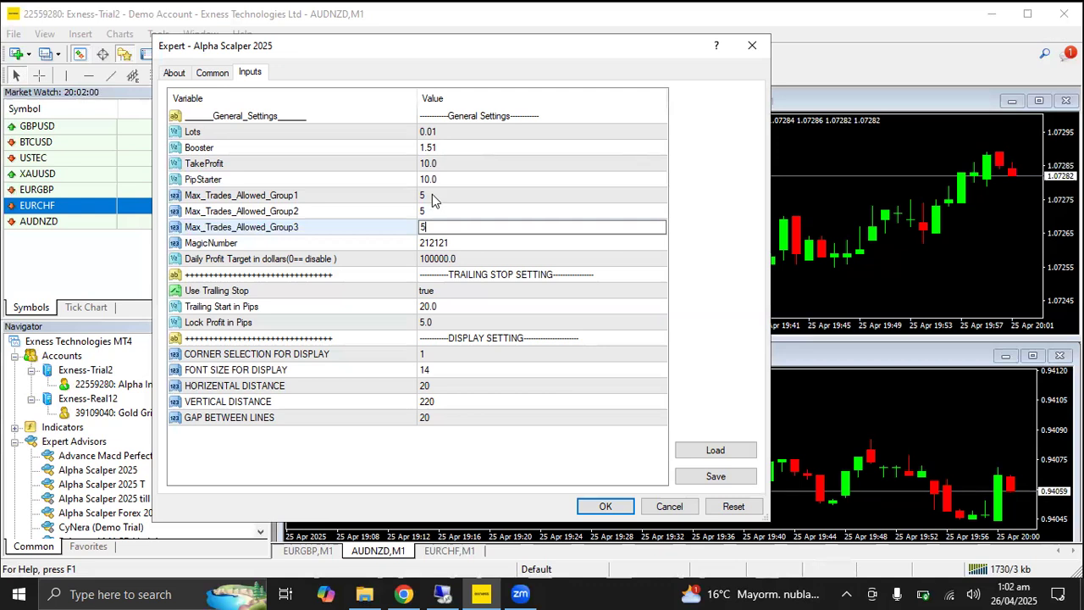
key("Return")
left_click(605, 506)
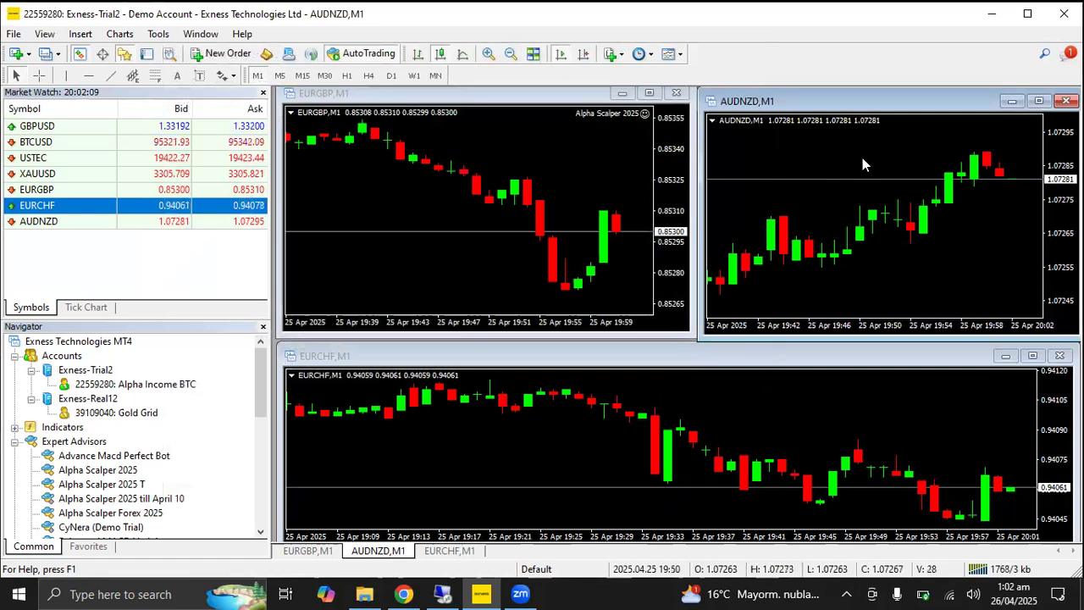
Attach the Alpha Scalper 2025 expert advisor to the AUDNZD chart and set its Lots to 0.01.
left_click_drag(129, 477, 816, 215)
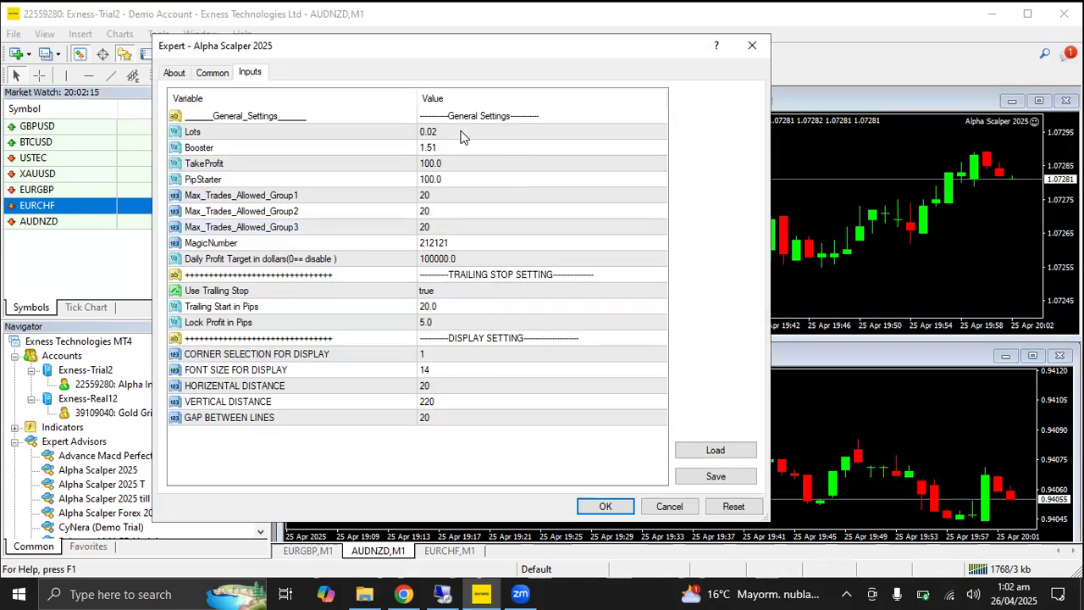
left_click(465, 133)
left_click(466, 133)
left_click(466, 133)
key("BackSpace")
type("1")
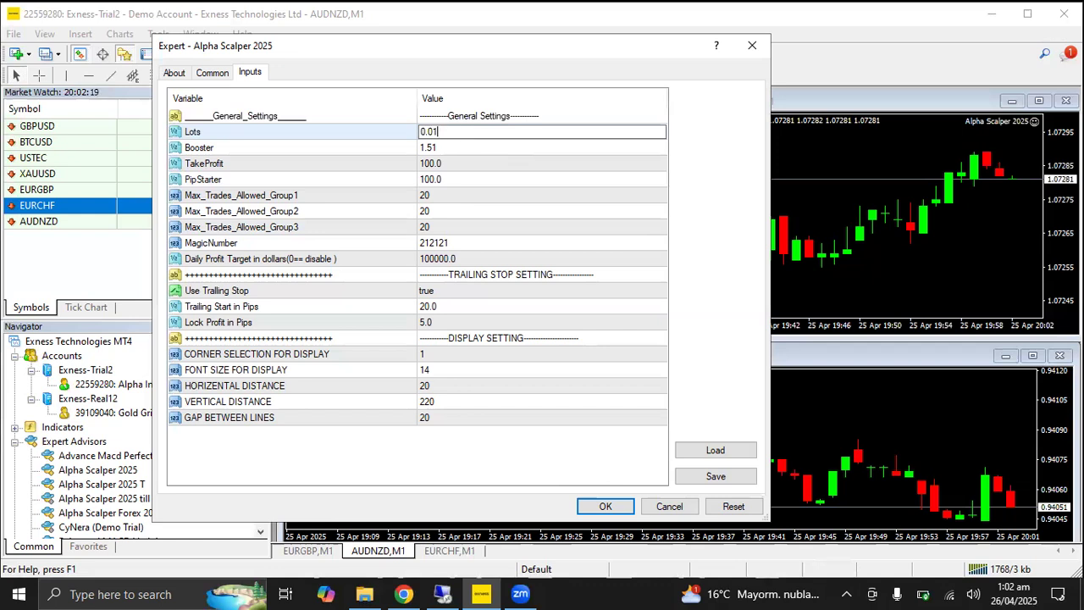
Set both TakeProfit and PipStarter to 10.0 for the AUDNZD expert.
left_click(463, 161)
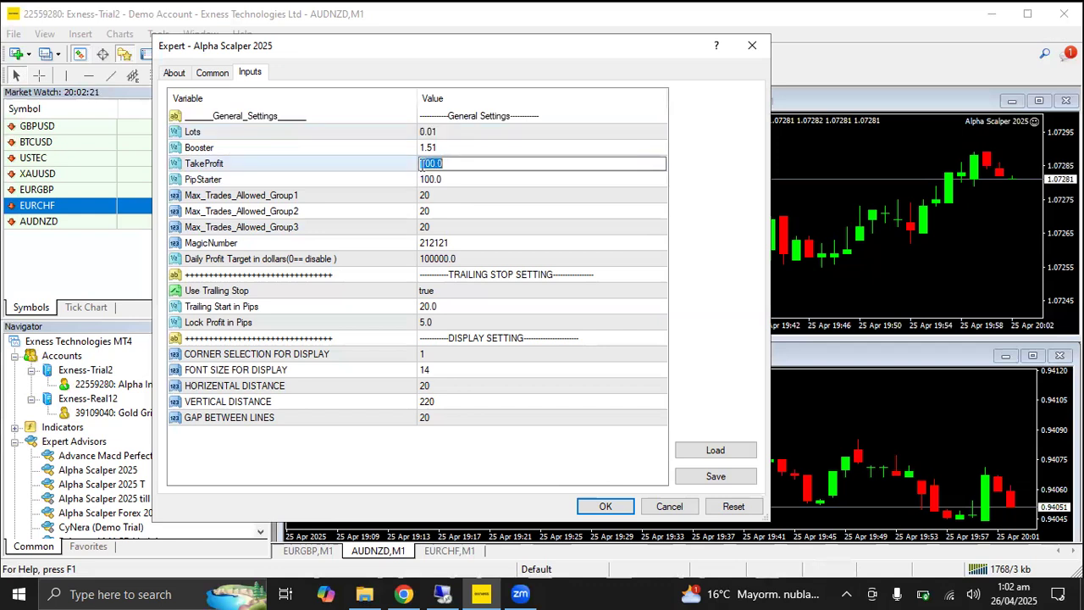
left_click(430, 163)
key("BackSpace")
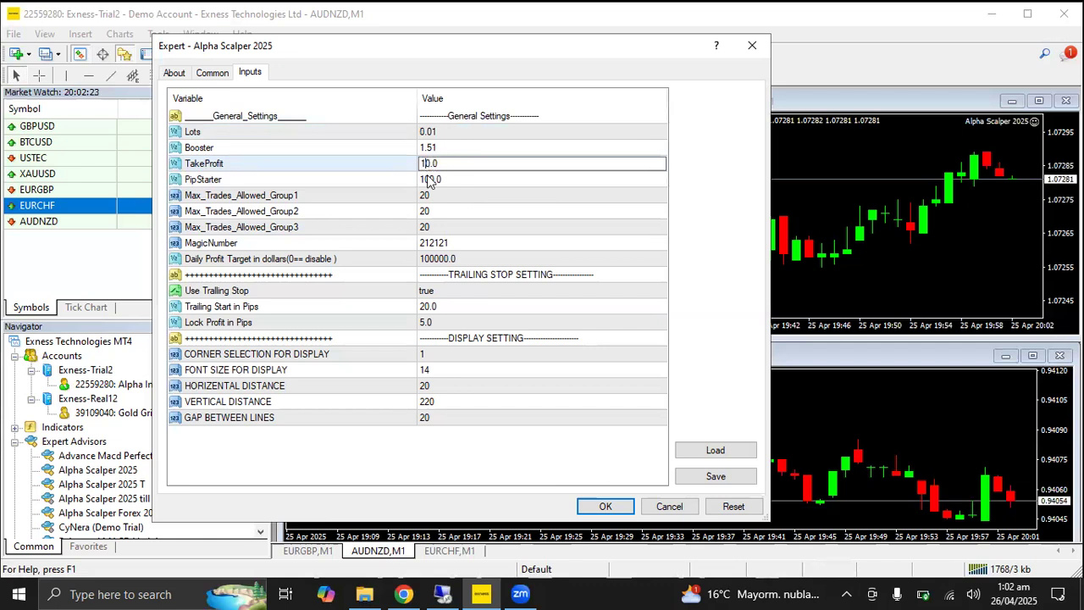
left_click(431, 180)
key("BackSpace")
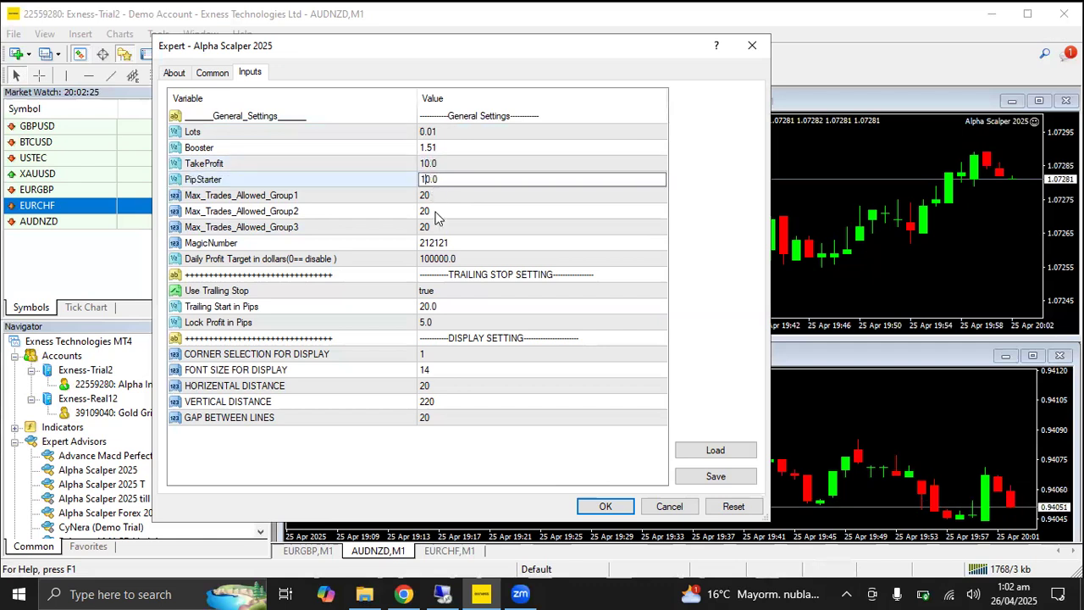
Set the maximum trades allowed for groups 1, 2 and 3 to 5 each in the AUDNZD expert inputs.
left_click(428, 196)
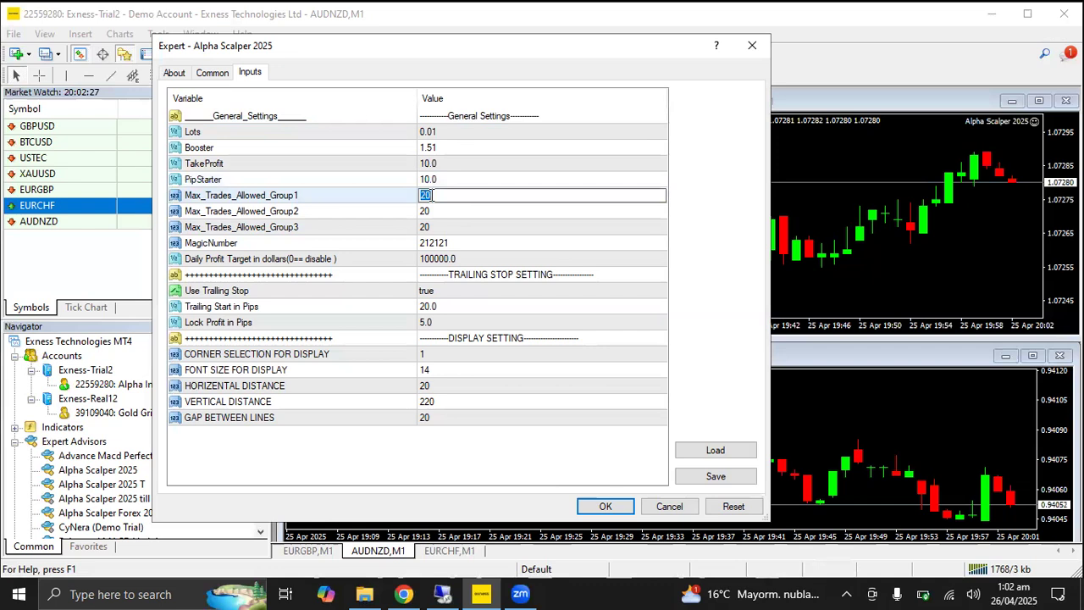
type("5")
left_click(433, 211)
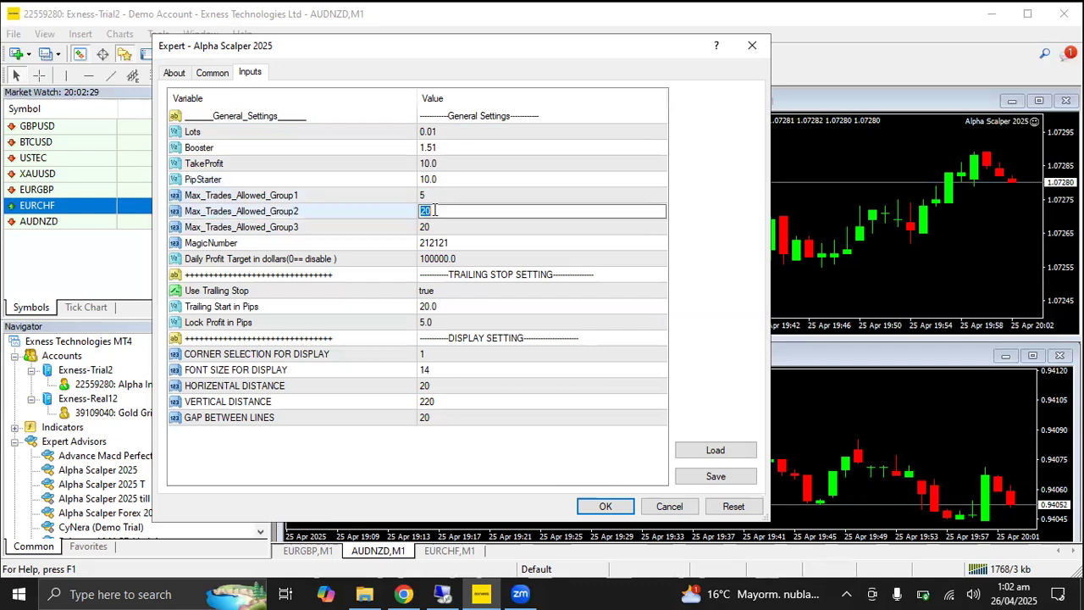
type("5")
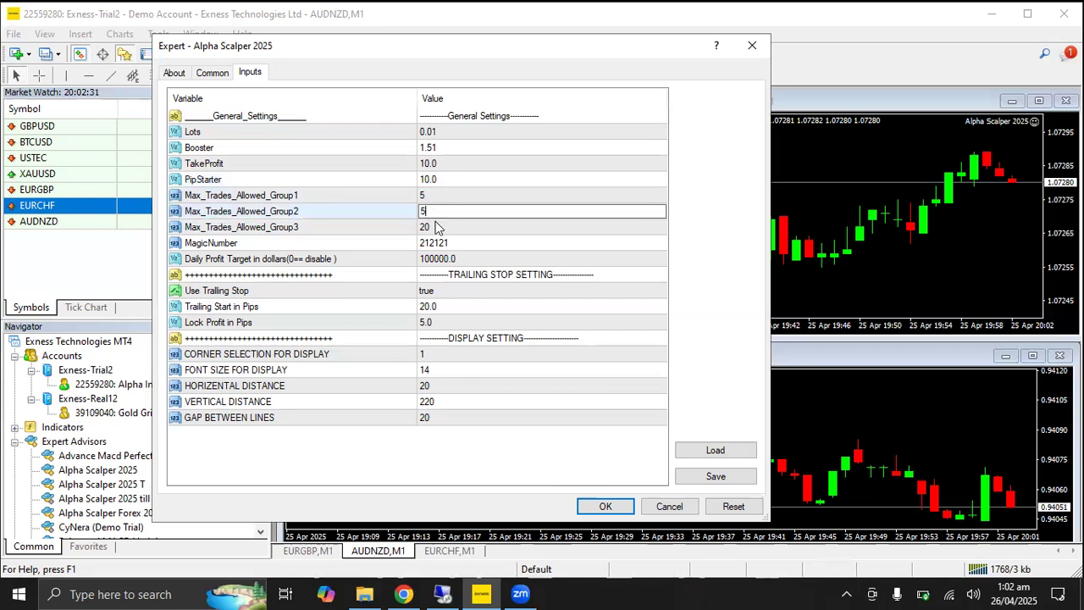
left_click(438, 227)
type("5")
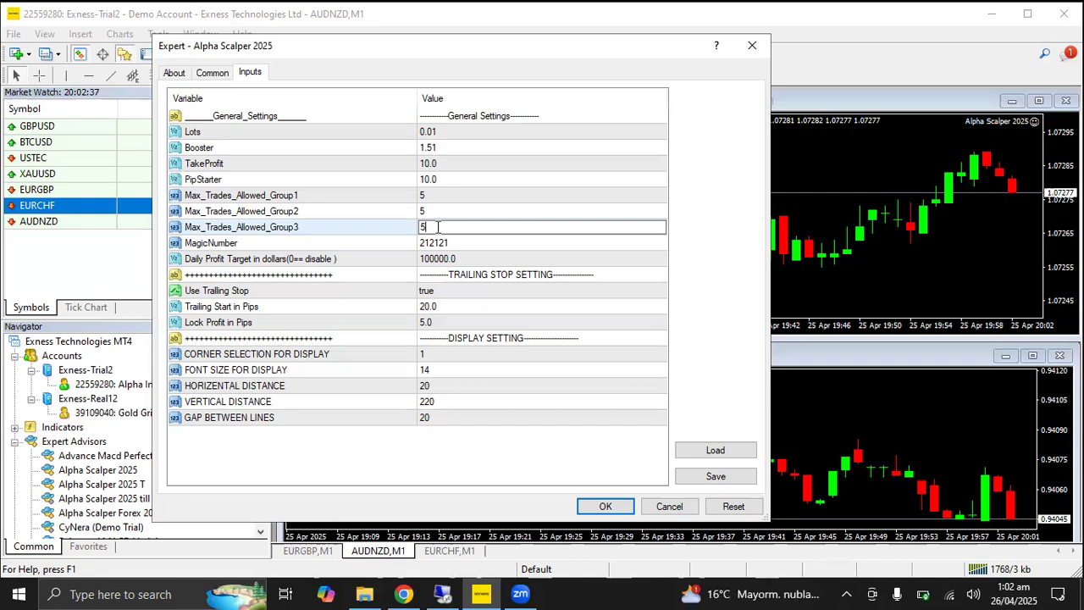
Change the AUDNZD expert's Lots to 0.1.
left_click(442, 133)
left_click(443, 133)
left_click(442, 133)
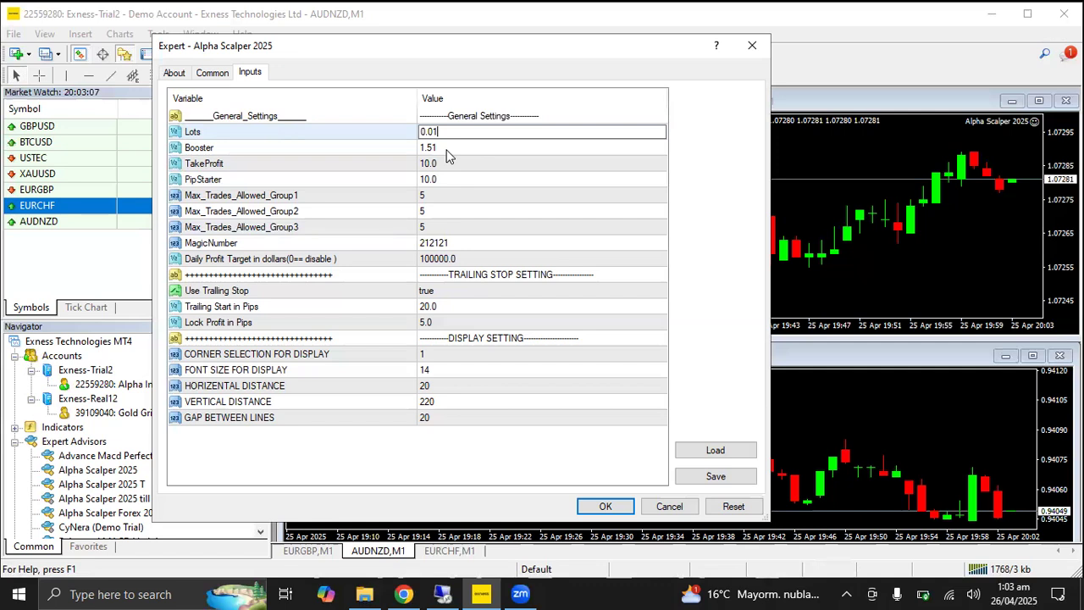
key("BackSpace")
key("BackSpace")
type("1")
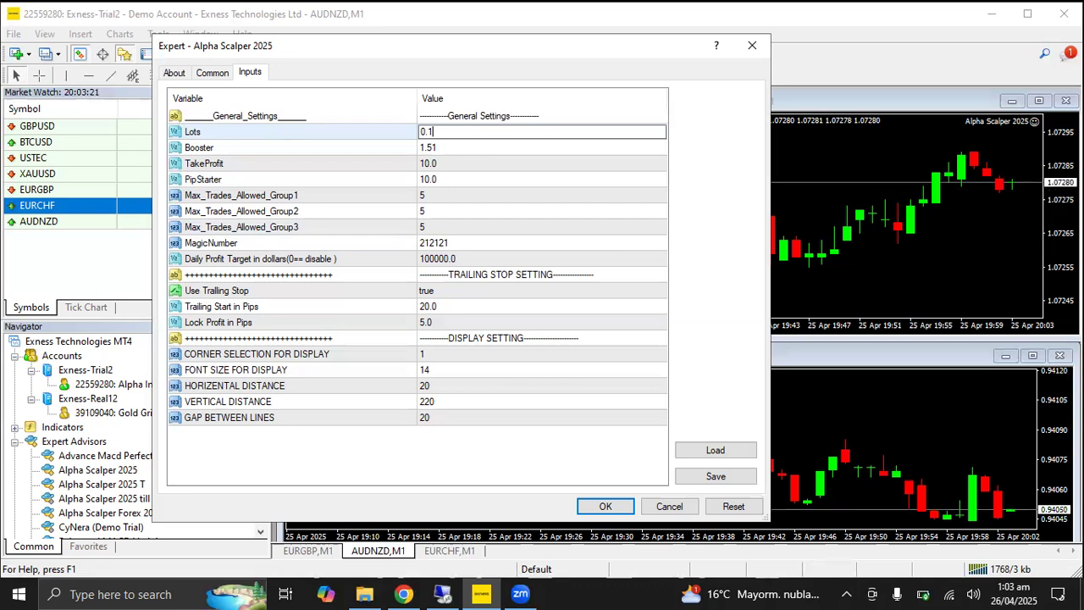
Set Lots back to 0.01 and apply the AUDNZD expert settings.
key("BackSpace")
type("01")
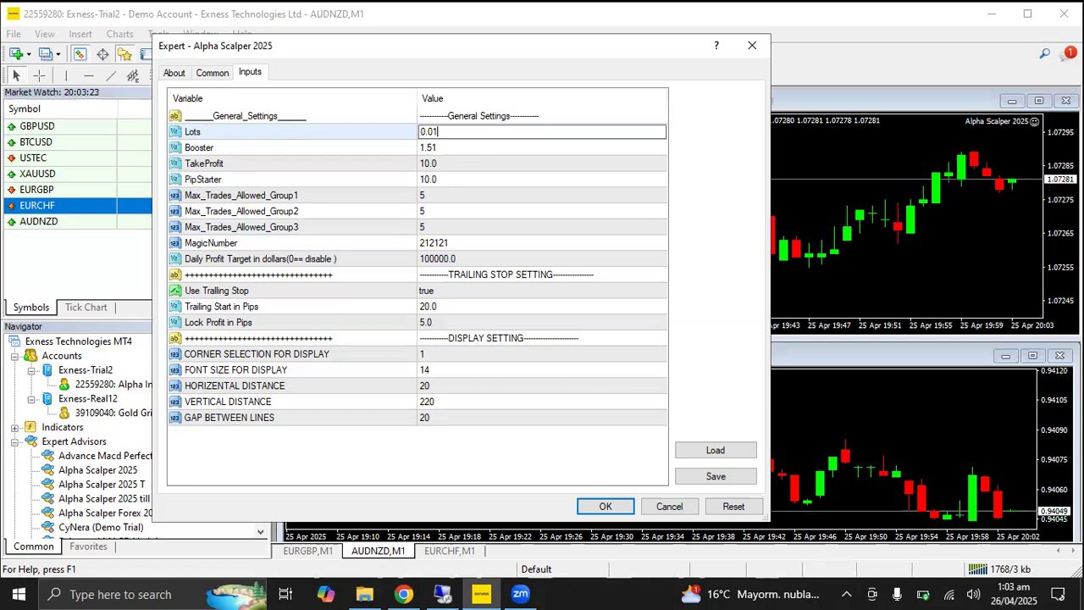
key("Return")
left_click(621, 508)
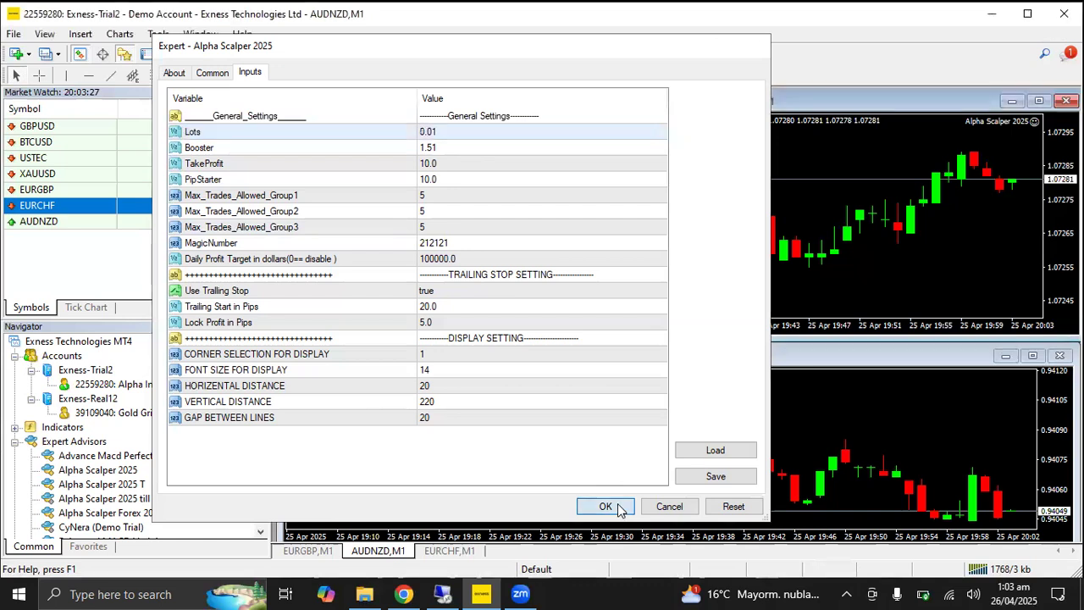
Attach the Alpha Scalper 2025 expert advisor to the EURCHF chart and set its Lots to 0.01.
left_click_drag(127, 478, 554, 456)
left_click(453, 135)
left_click(453, 135)
left_click(453, 135)
key("BackSpace")
type("1")
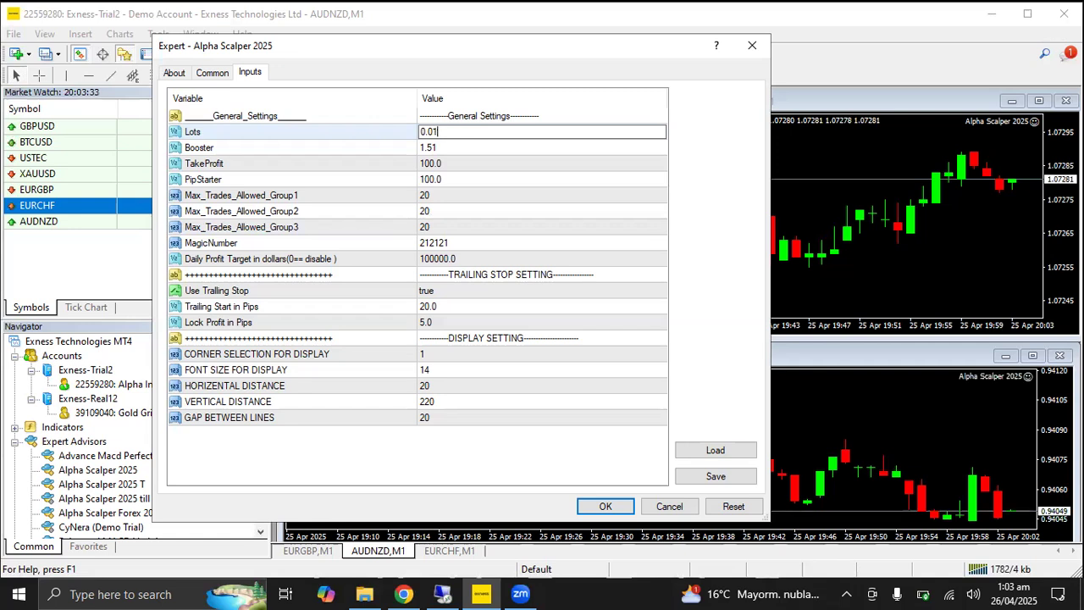
Set both TakeProfit and PipStarter to 10.0 for the EURCHF expert.
left_click(433, 163)
left_click(433, 163)
left_click(433, 163)
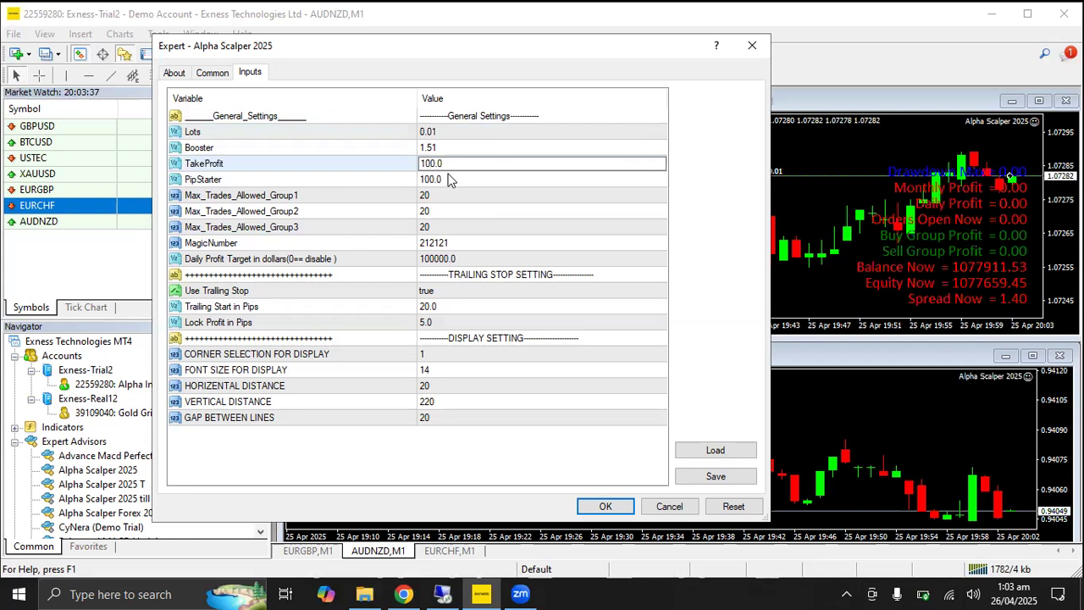
key("BackSpace")
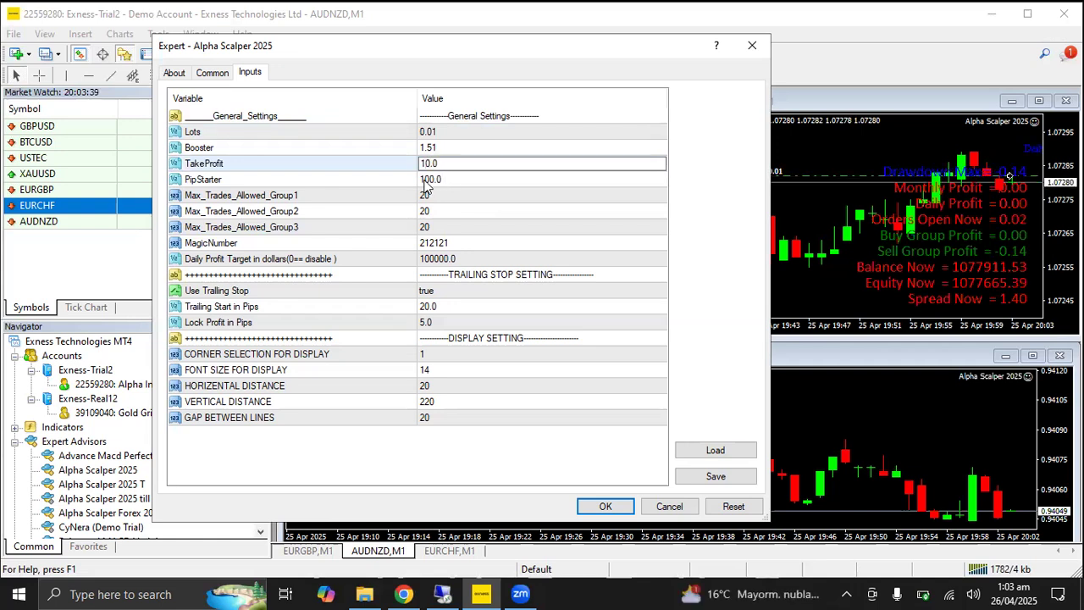
left_click(431, 181)
left_click(432, 180)
key("BackSpace")
Set the maximum trades allowed for groups 1, 2 and 3 to 5 each and apply the EURCHF expert settings.
left_click(439, 195)
left_click(440, 194)
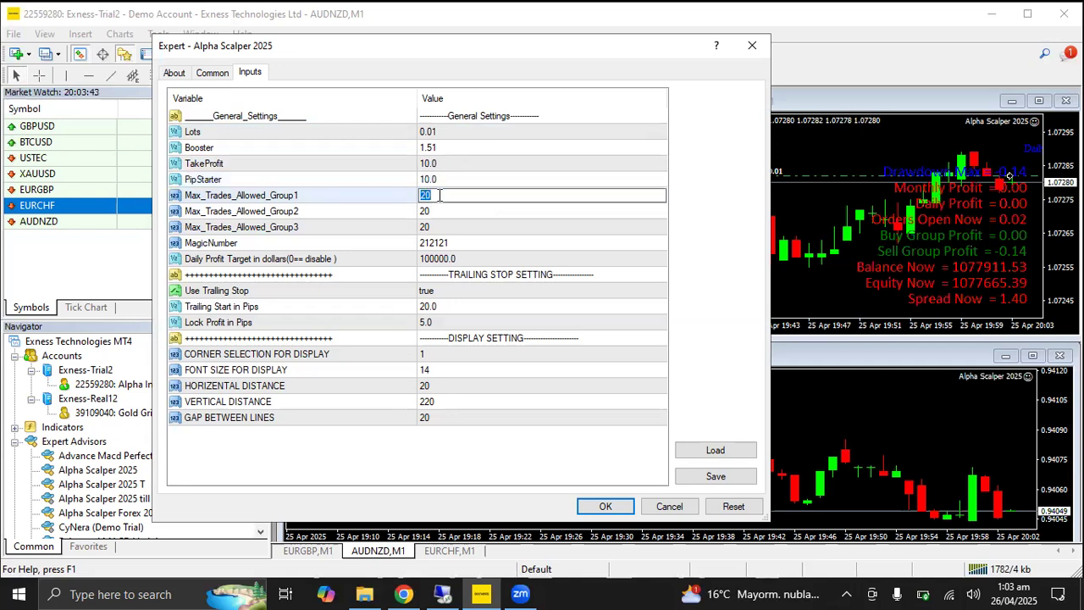
type("5")
left_click(438, 213)
left_click(438, 211)
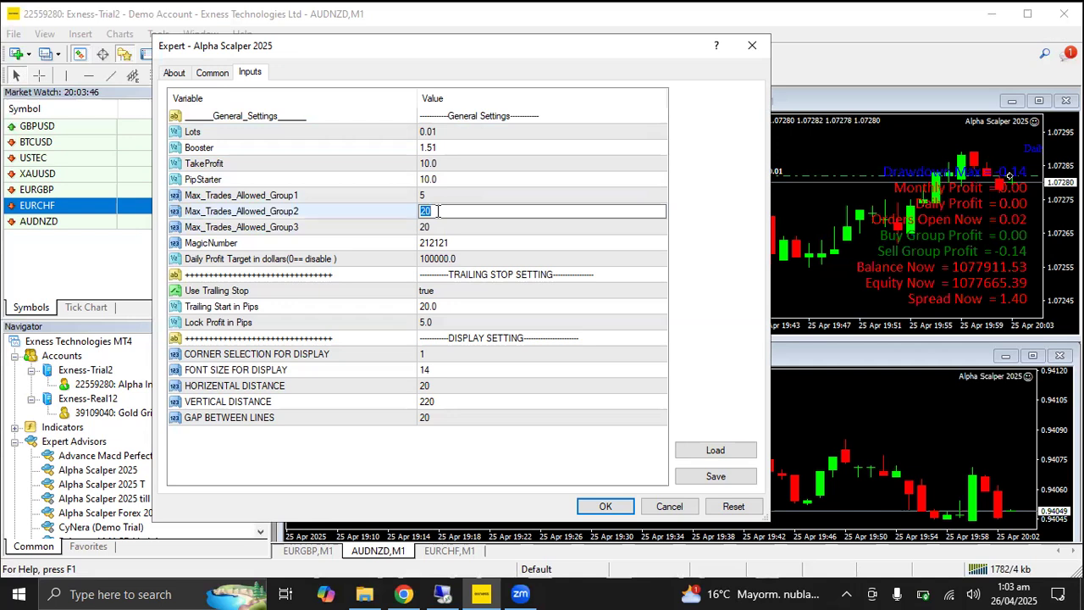
type("5")
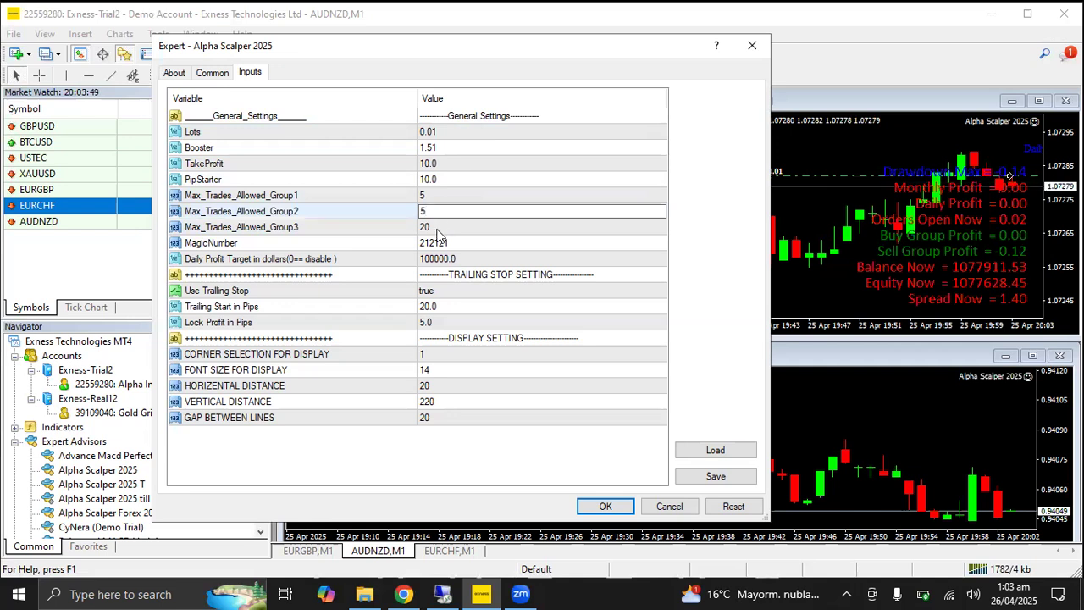
left_click(438, 229)
left_click(438, 228)
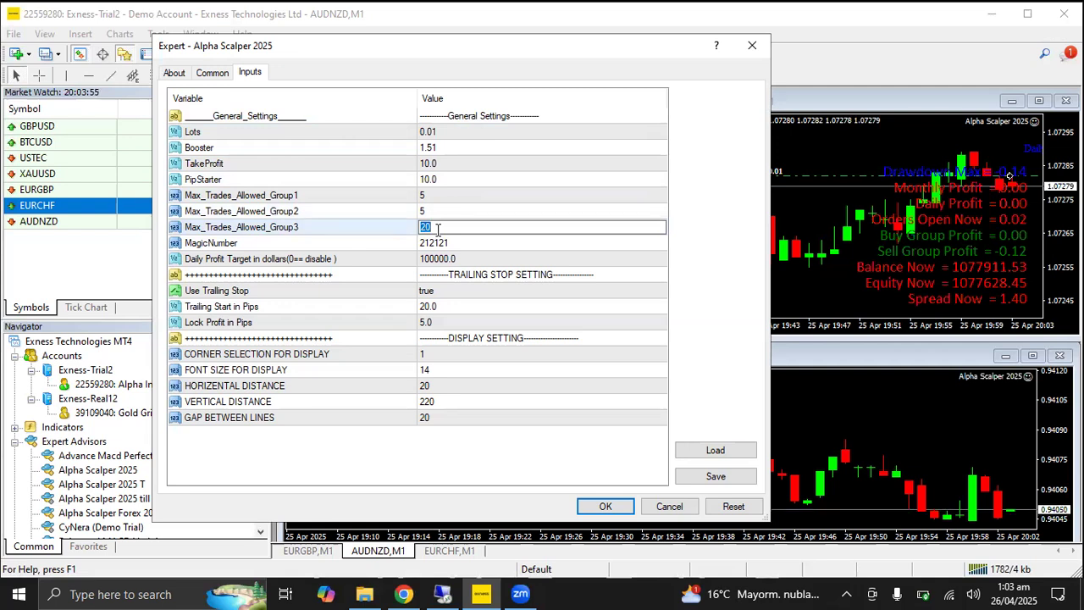
type("5")
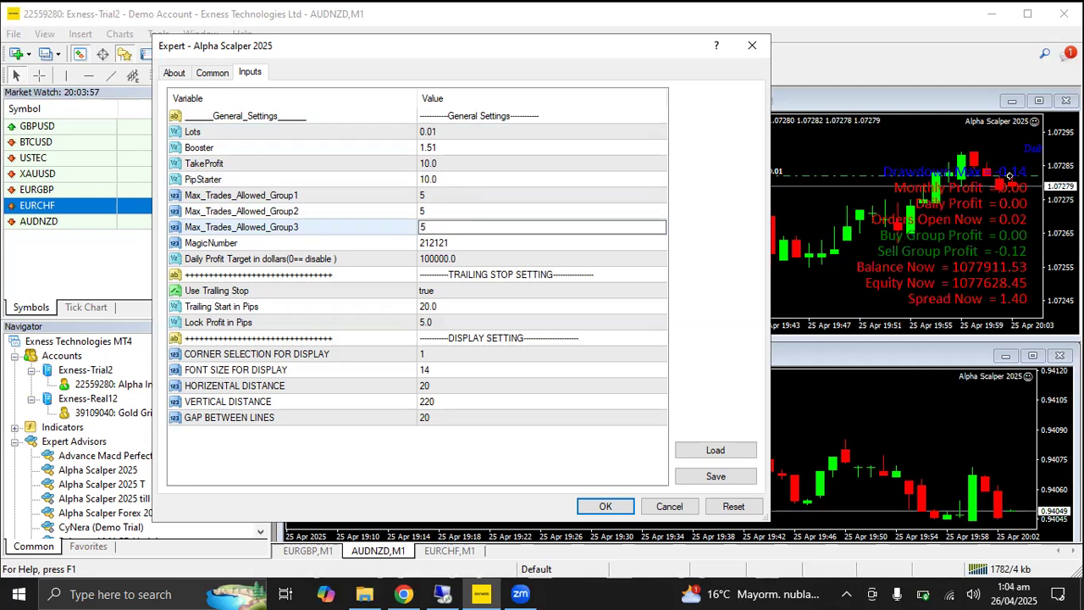
left_click(598, 508)
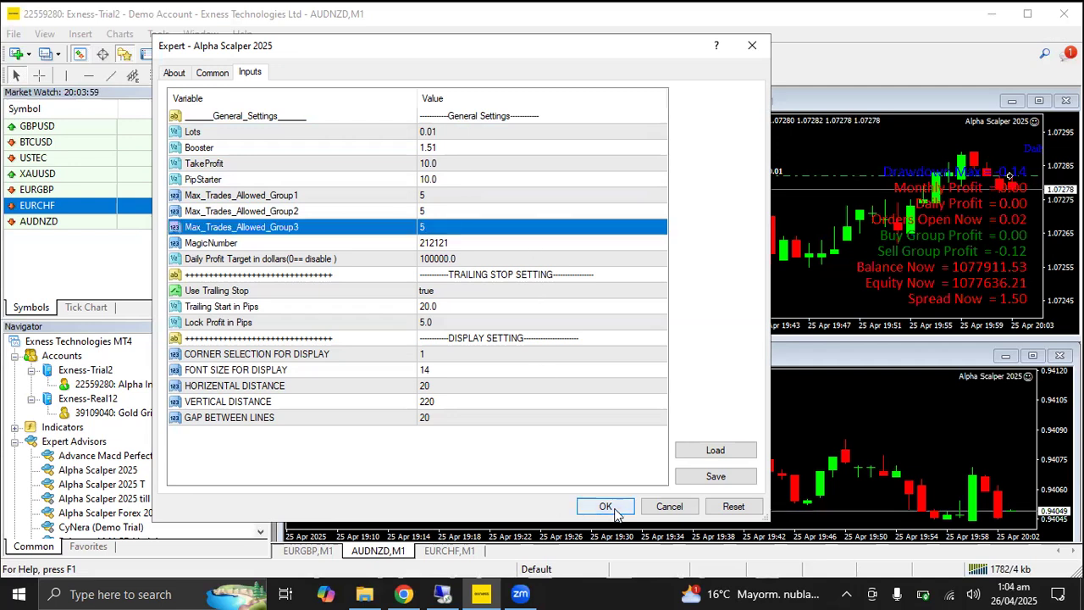